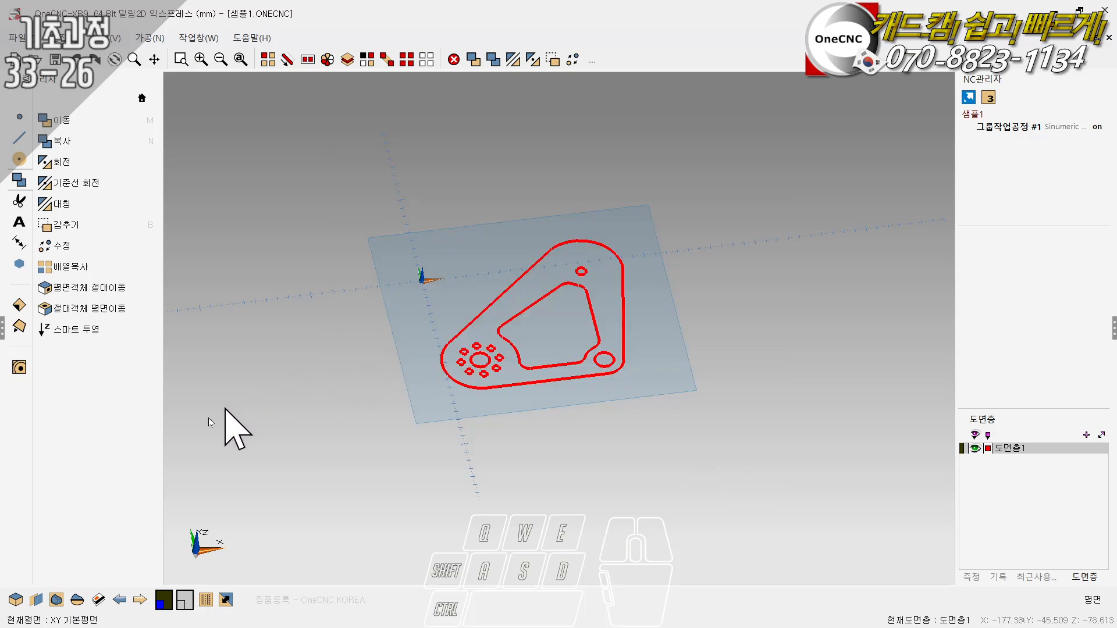
left_click(36, 600)
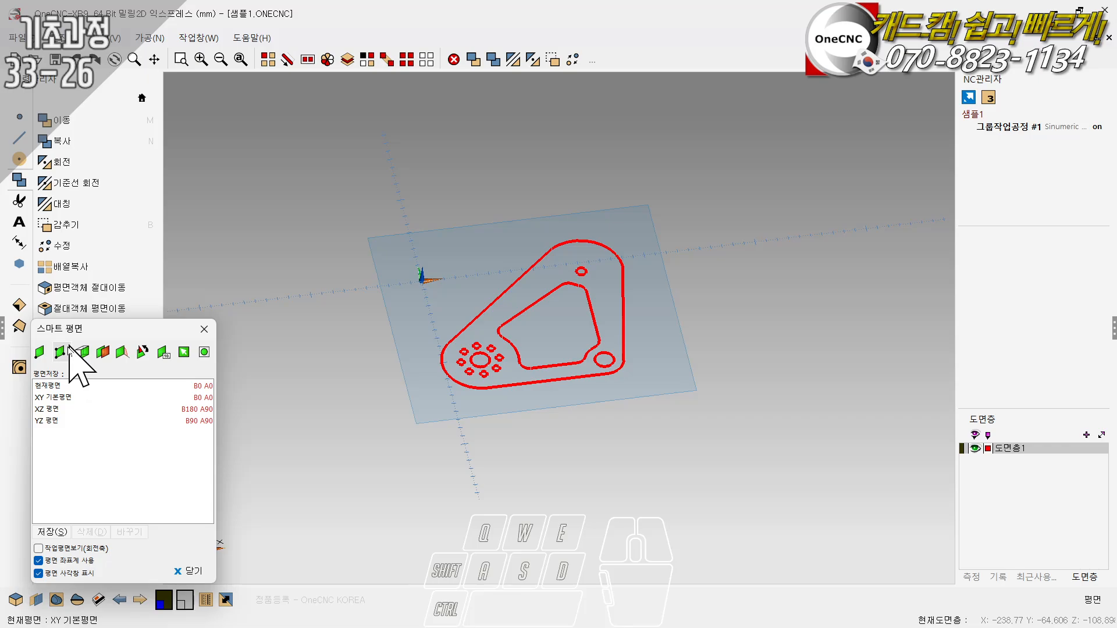
left_click(204, 330)
left_click(326, 60)
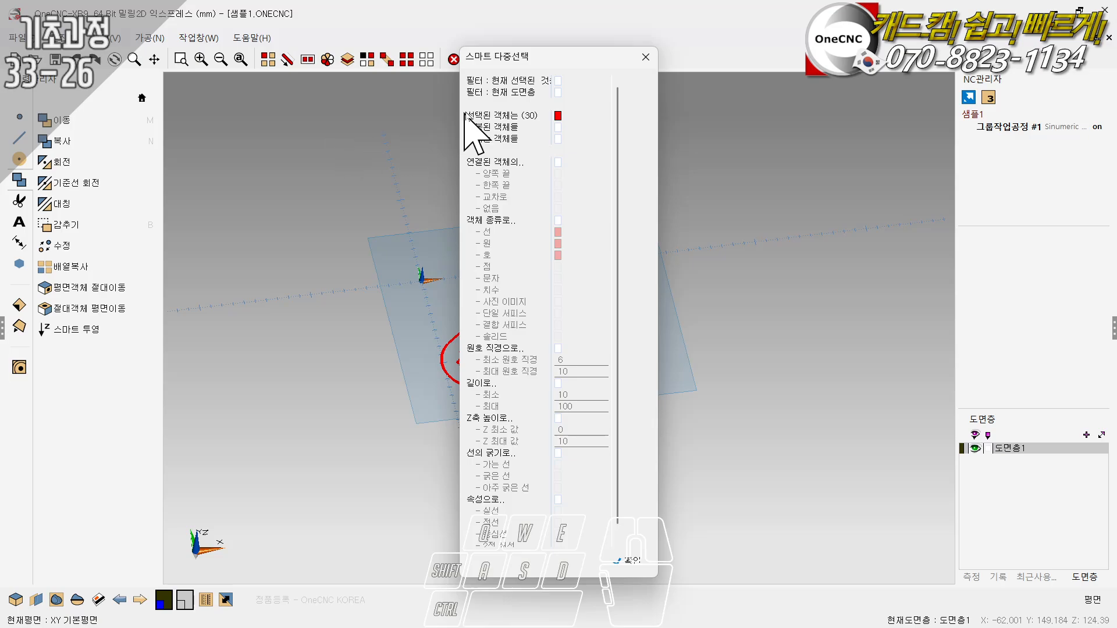
left_click_drag(504, 49, 455, 107)
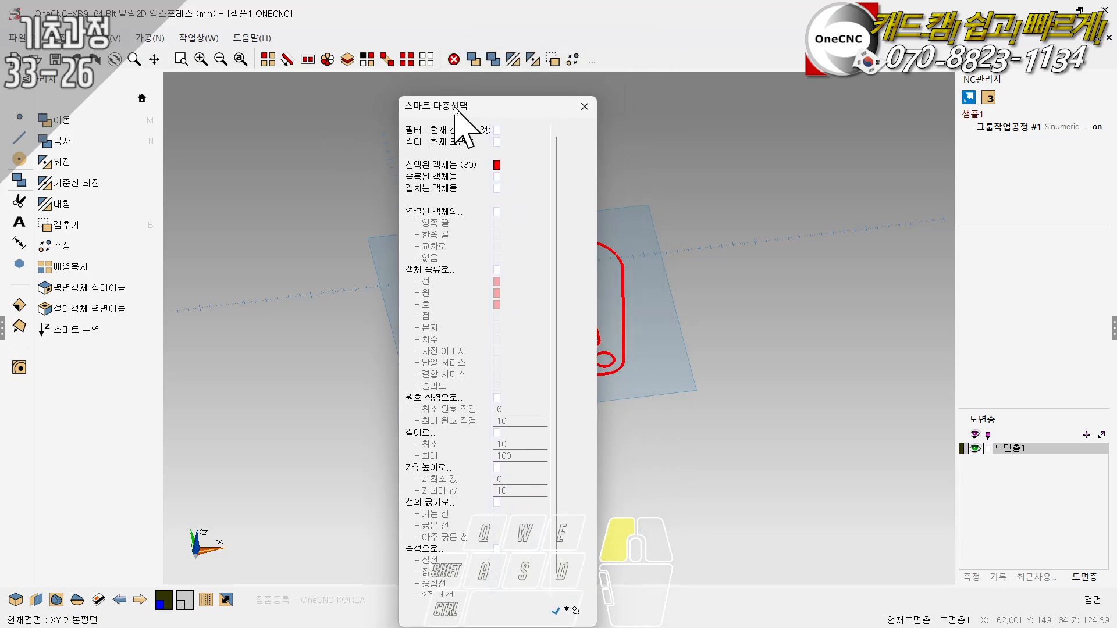
left_click(585, 107)
- Select all the part geometry and open Smart Projection (스마트 투영) for it
left_click(140, 99)
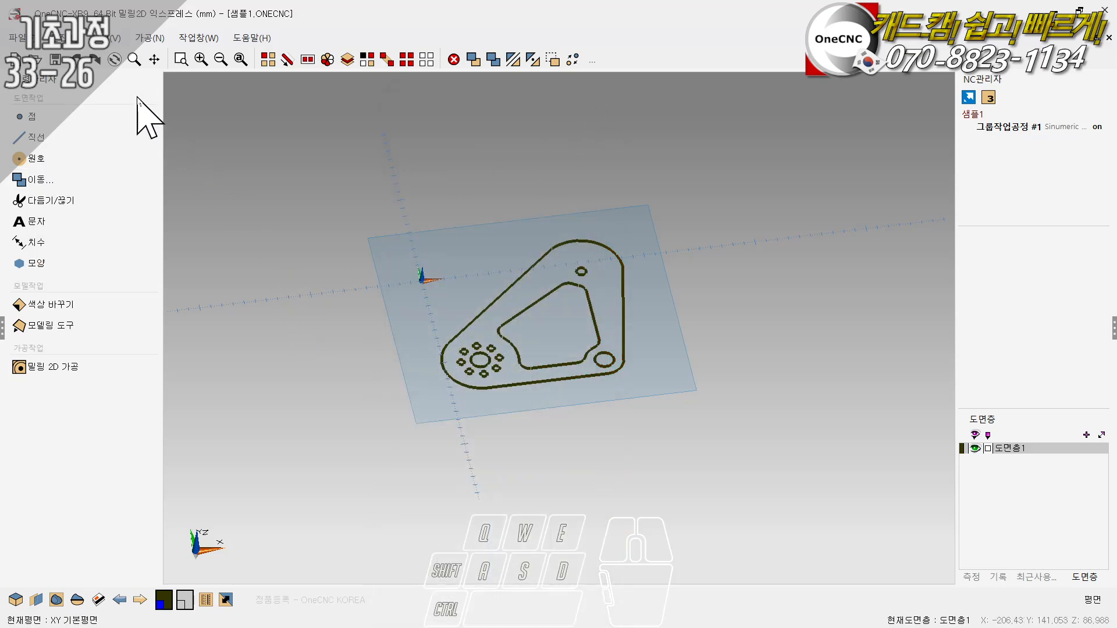
left_click(33, 181)
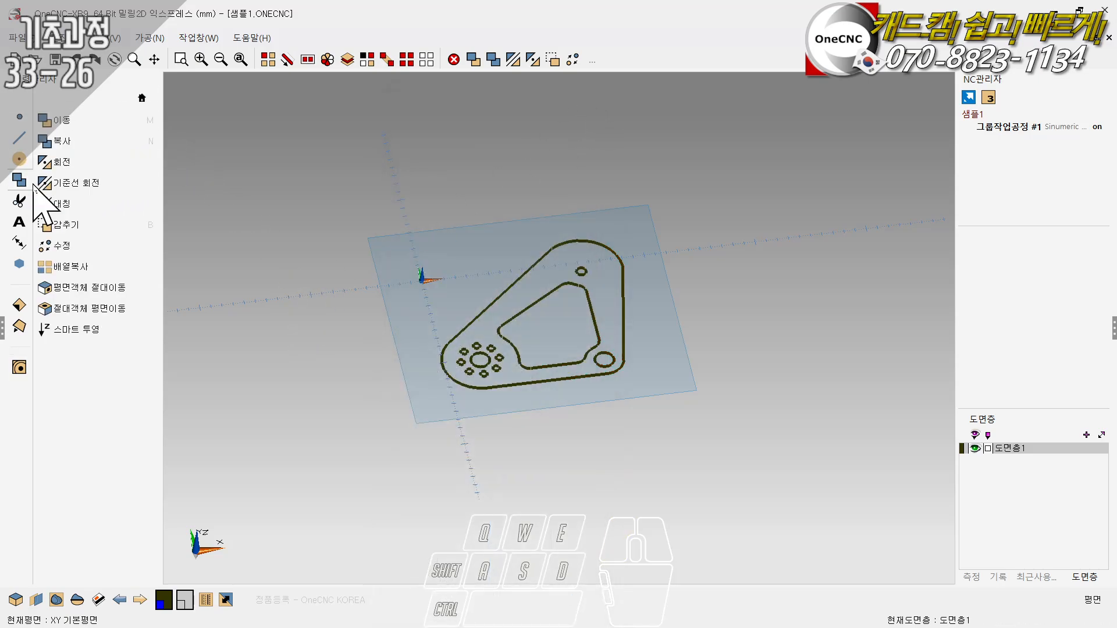
left_click(95, 334)
left_click(560, 338)
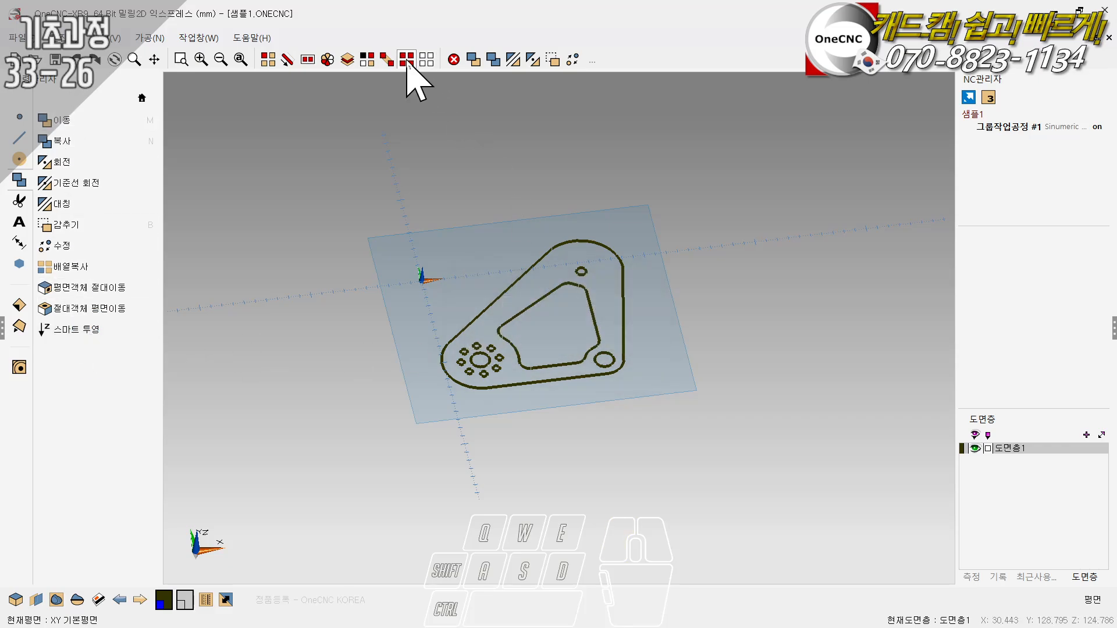
left_click(406, 58)
left_click(110, 330)
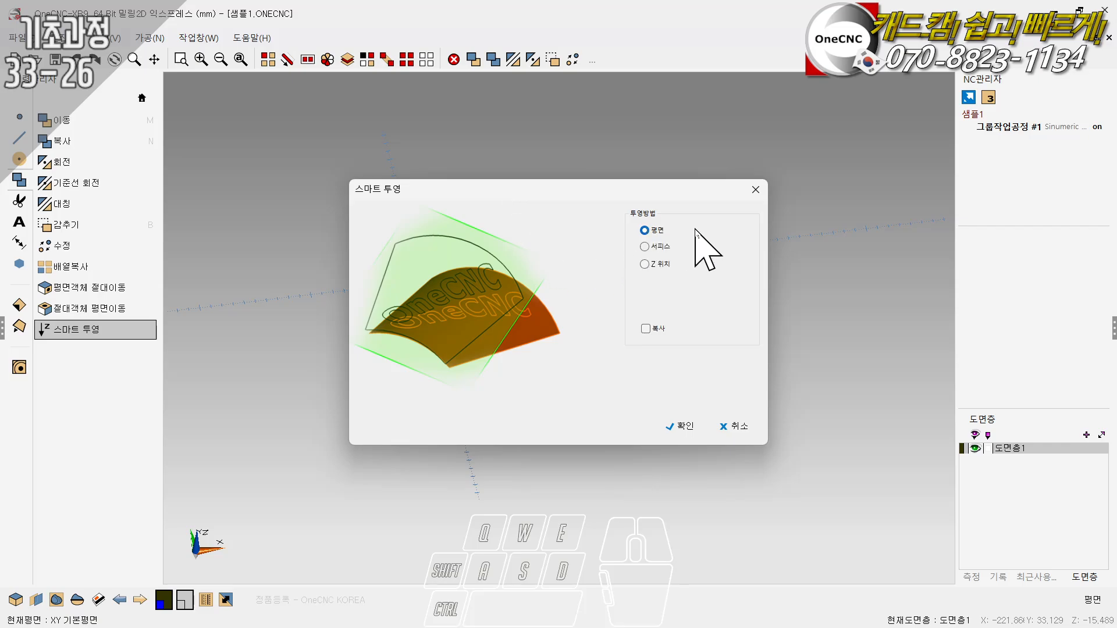
- Examine the plane (평면), surface (서피스) and Z position (Z 위치) projection methods and the copy option (복사), without projecting anything
left_click(645, 265)
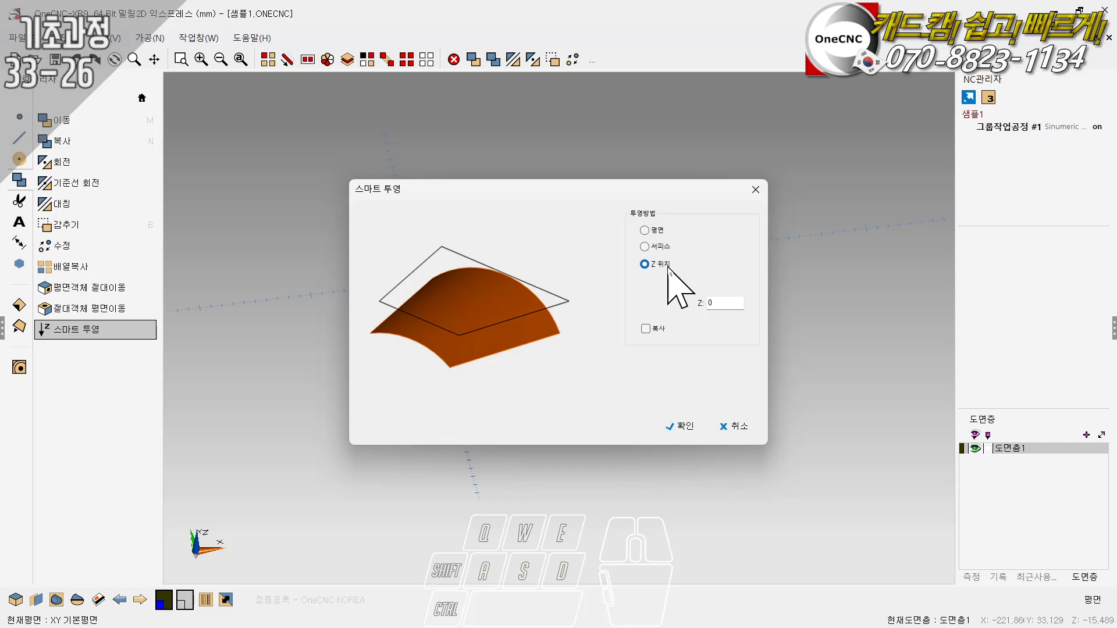
left_click(653, 231)
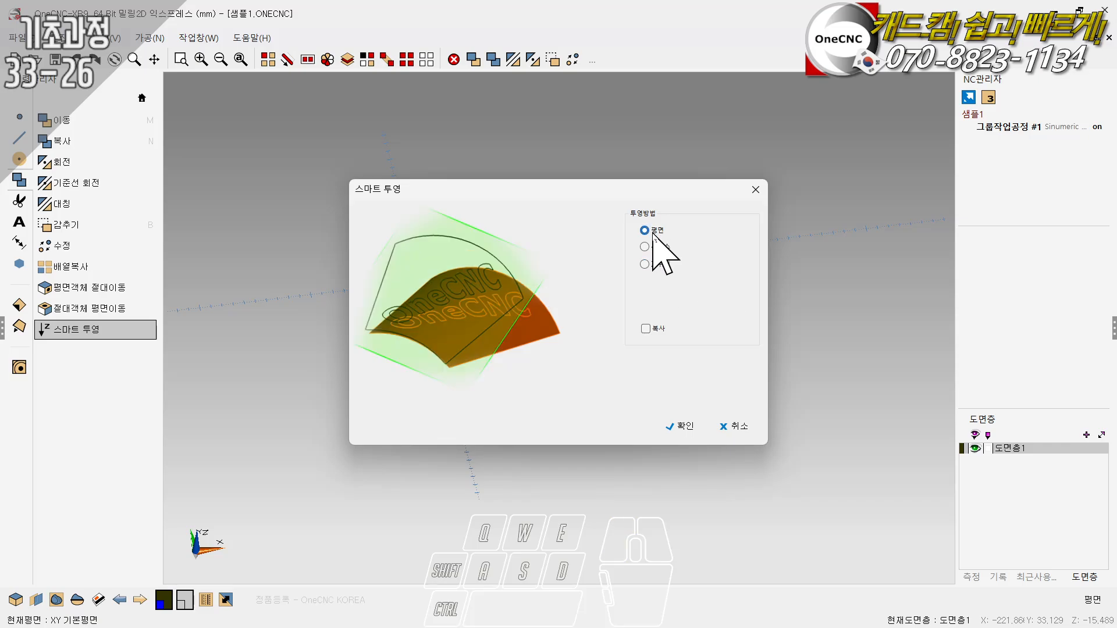
left_click(655, 247)
left_click(653, 263)
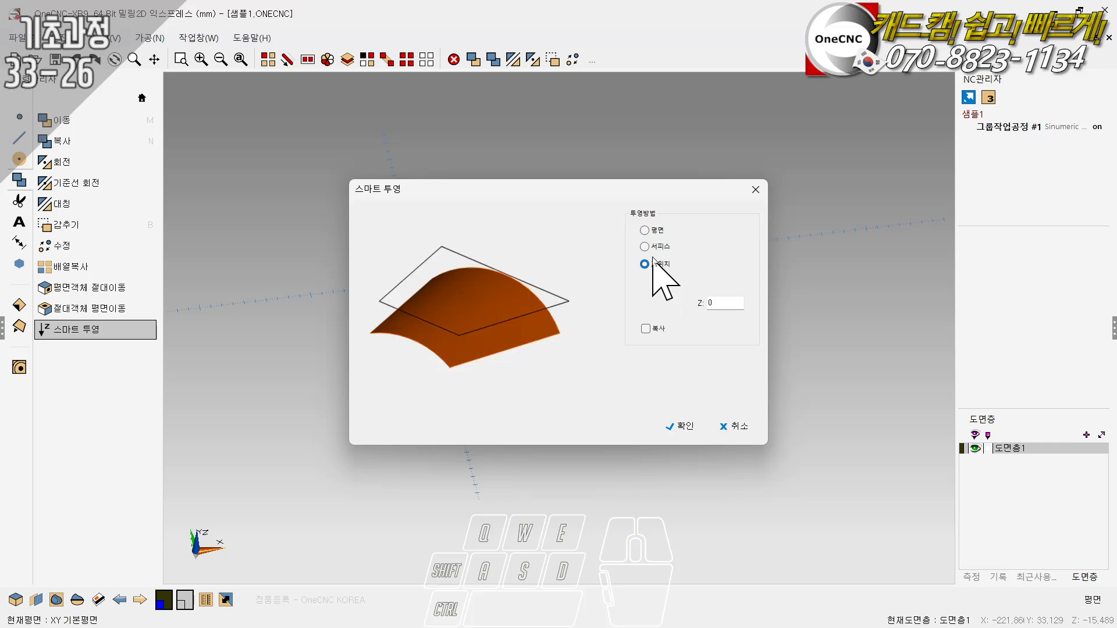
left_click(652, 231)
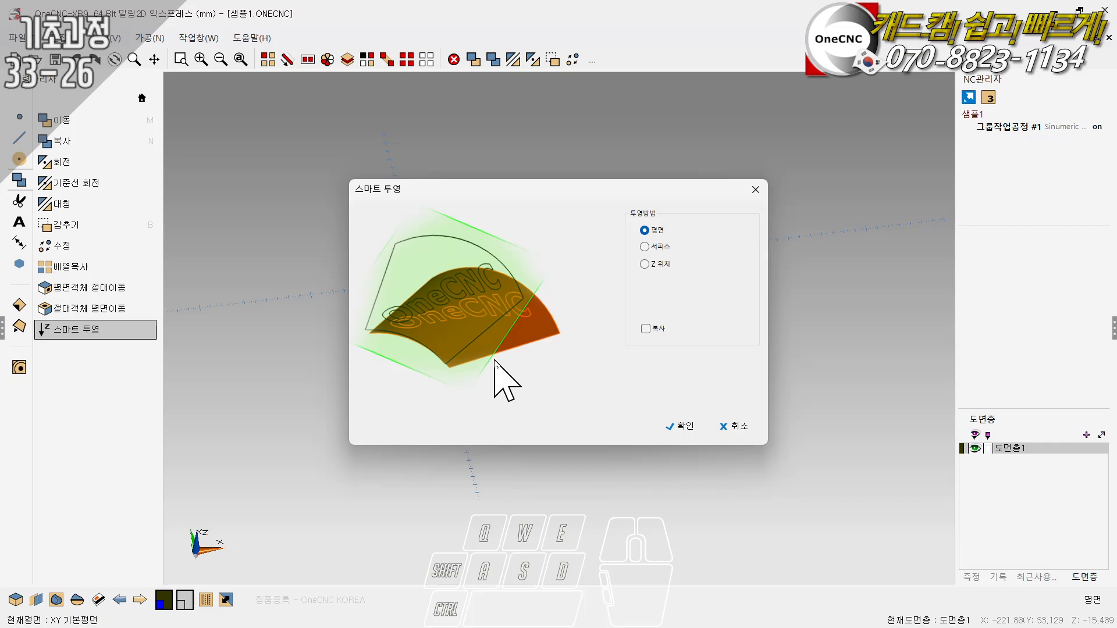
left_click(648, 247)
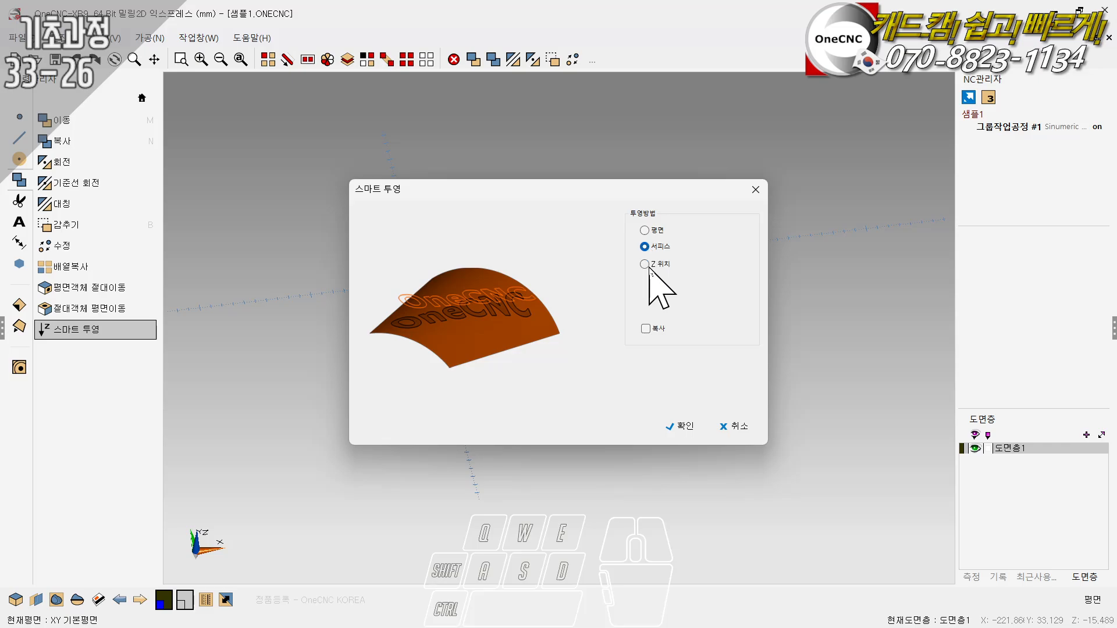
left_click(645, 264)
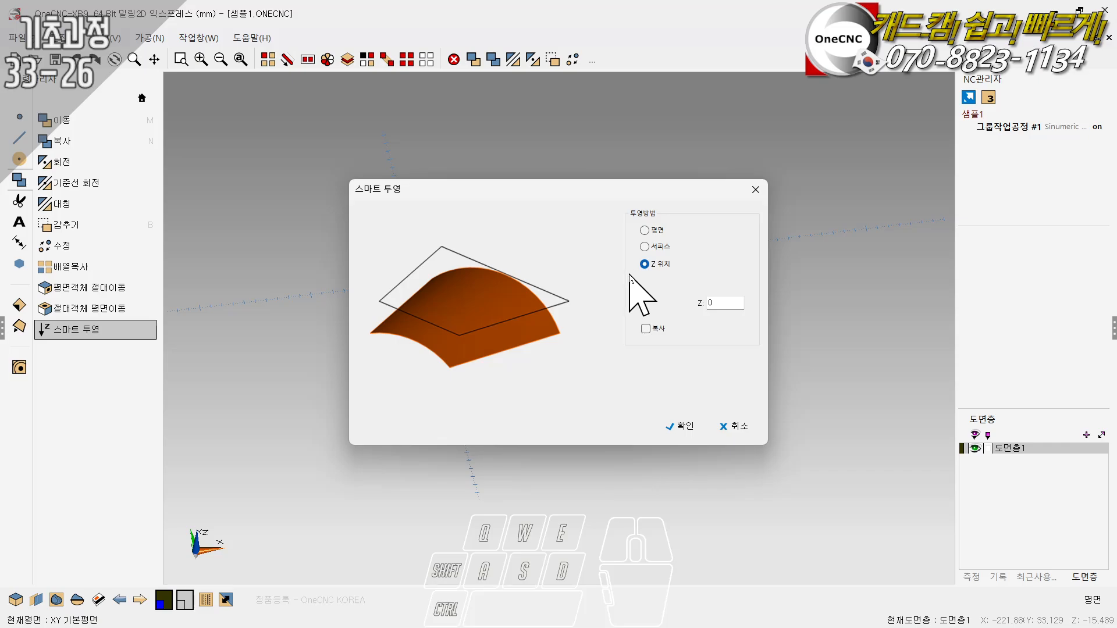
left_click(651, 230)
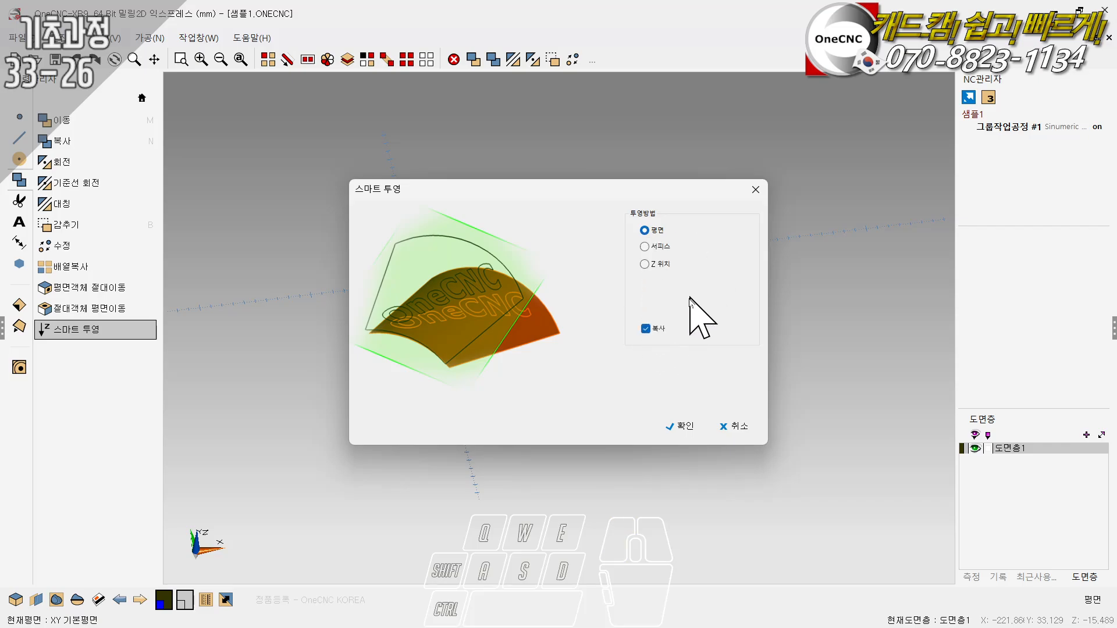
left_click(645, 329)
left_click(739, 427)
- Orient the part in an oblique 3D view and set the work plane parallel to that current view
scroll(524, 386, "down", 2)
left_click_drag(524, 386, 511, 362, "ctrl")
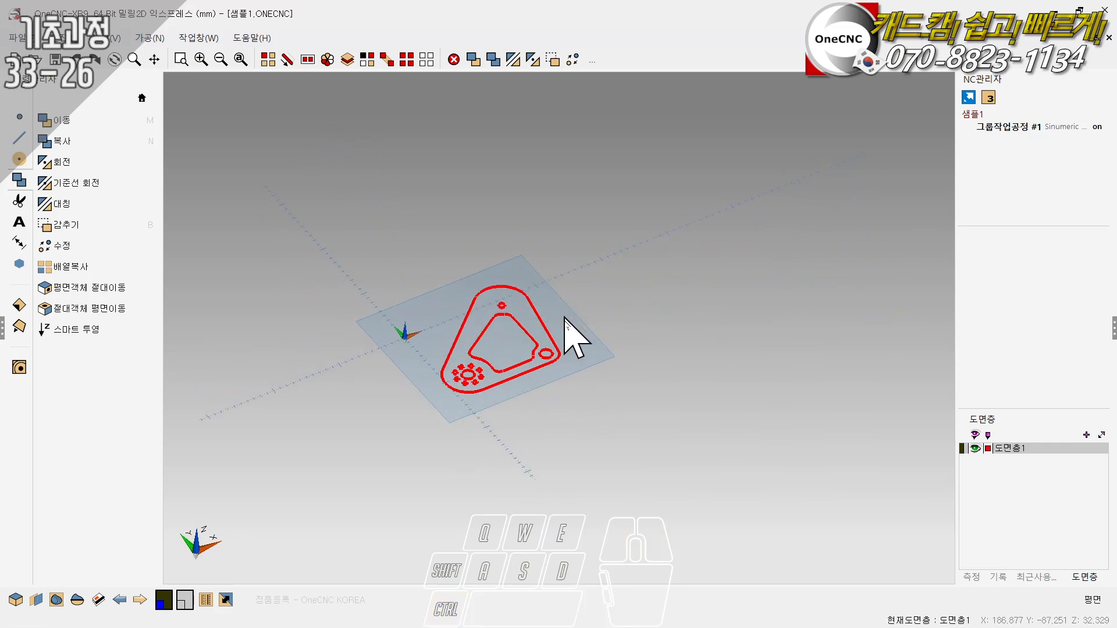
left_click_drag(518, 257, 468, 322, "ctrl")
scroll(498, 328, "up", 2)
scroll(459, 324, "down", 5, "ctrl")
right_click_drag(497, 322, 456, 344, "ctrl")
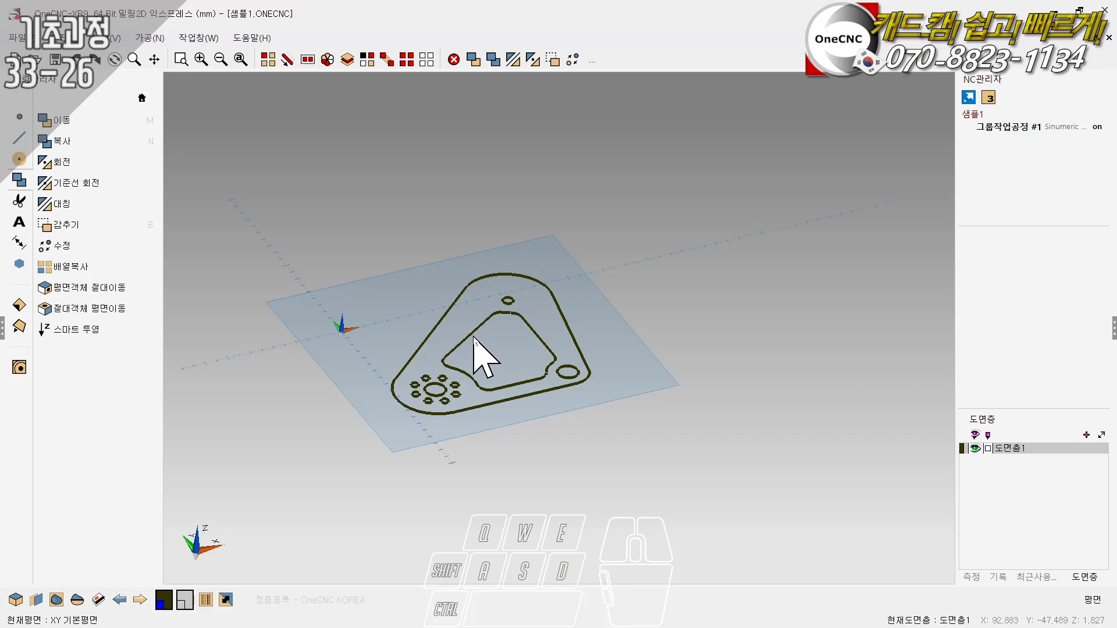
middle_click_drag(474, 337, 491, 356)
scroll(441, 319, "up", 2)
scroll(441, 319, "up", 1)
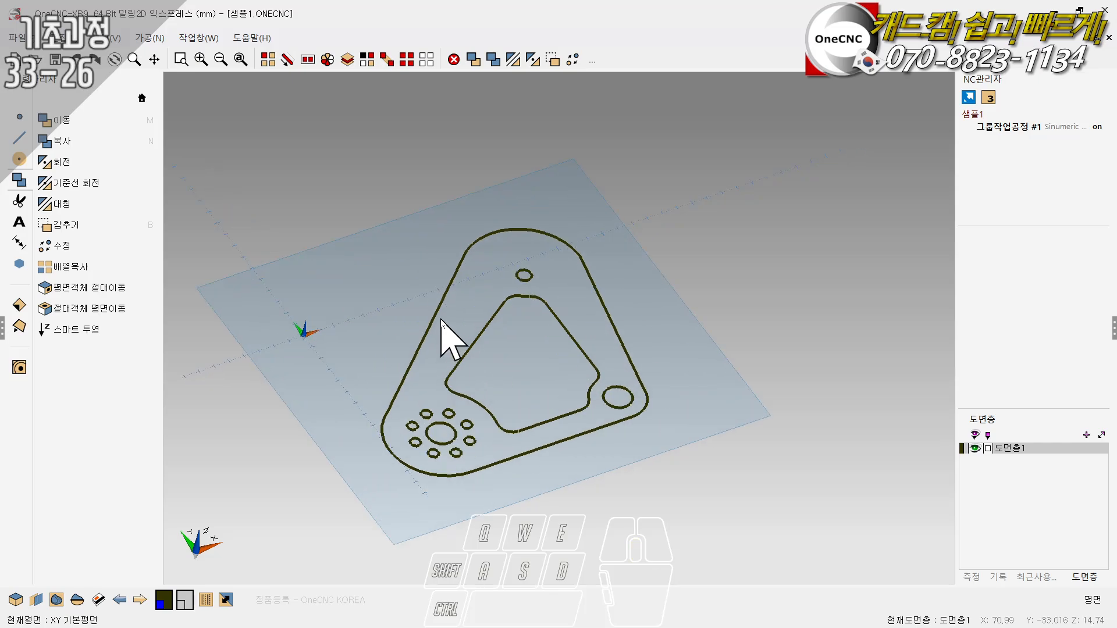
middle_click_drag(441, 319, 369, 411)
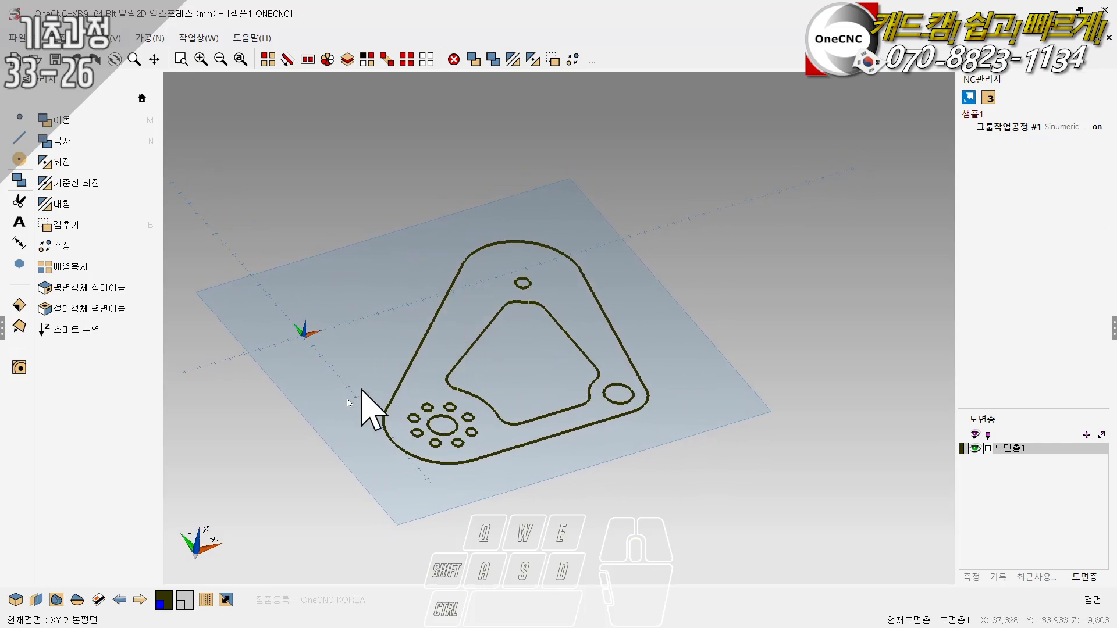
left_click(36, 599)
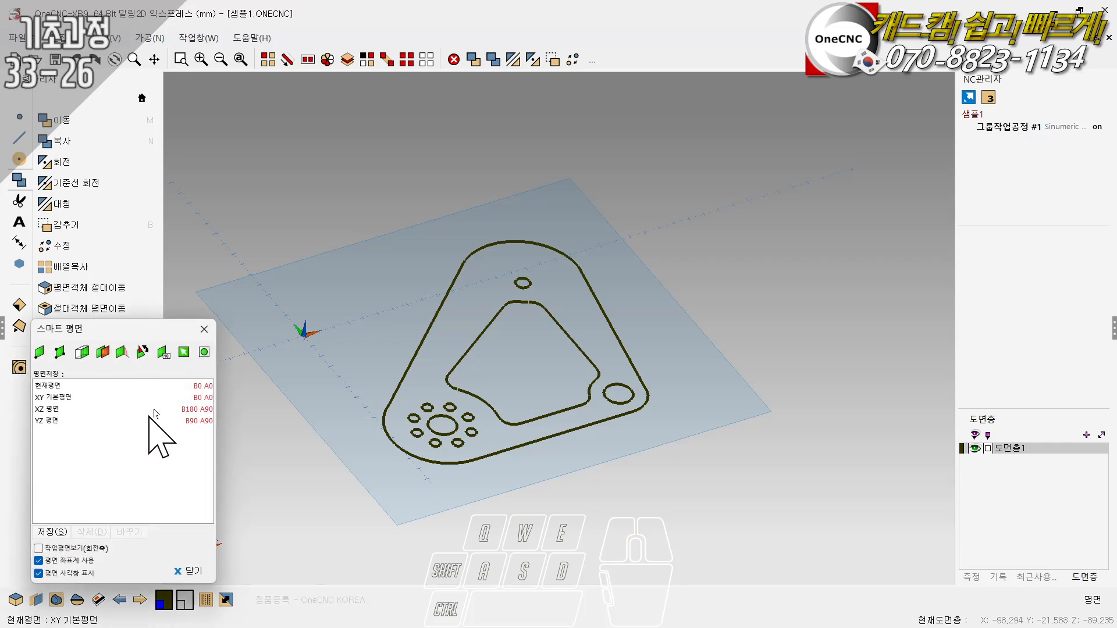
left_click(183, 351)
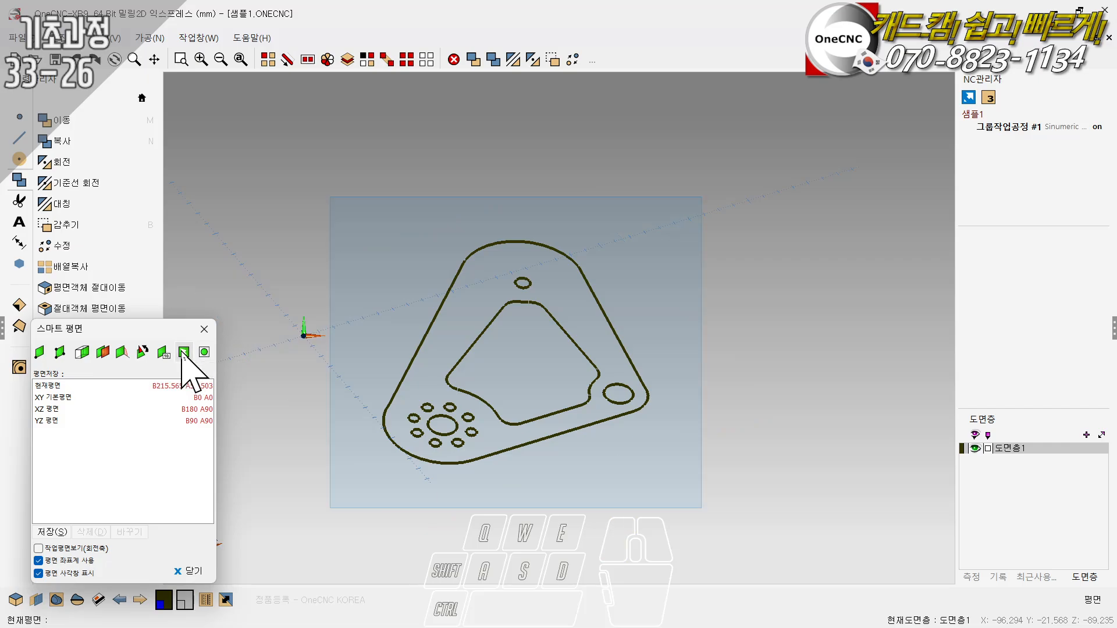
left_click(204, 329)
- Offset the tilted work plane along its normal by 100 mm
scroll(564, 300, "down", 1)
middle_click_drag(570, 372, 740, 304)
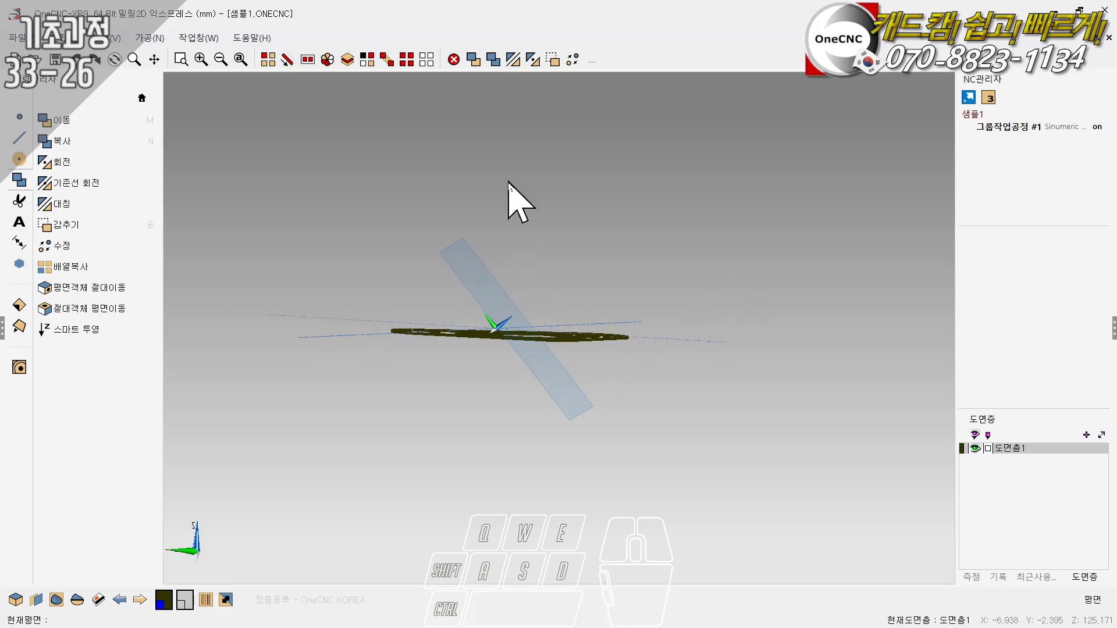
middle_click_drag(512, 186, 527, 243)
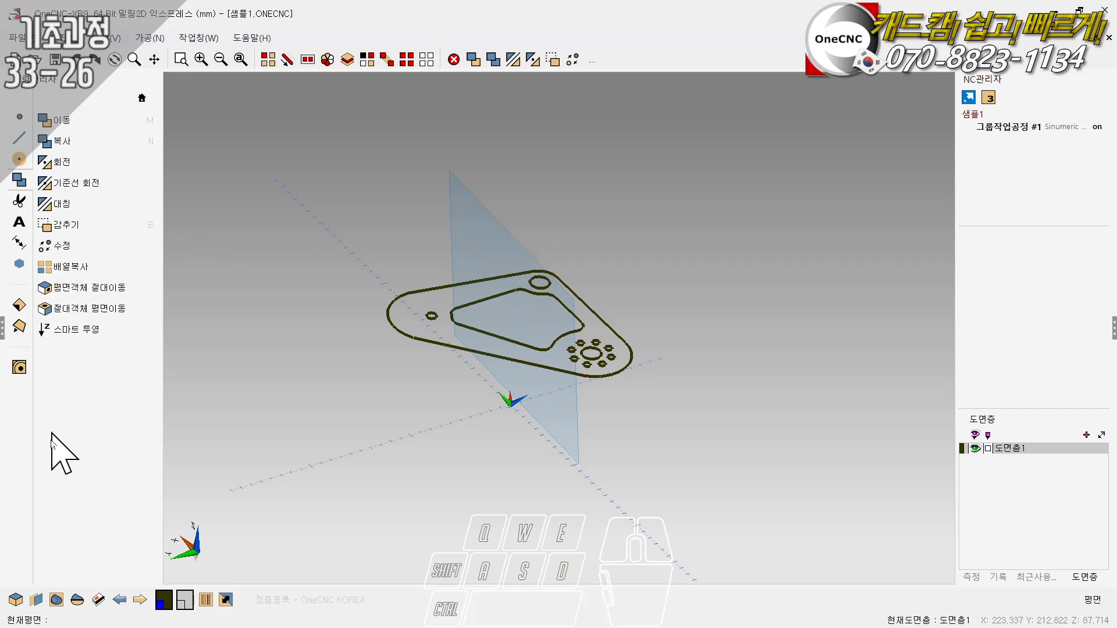
left_click(36, 600)
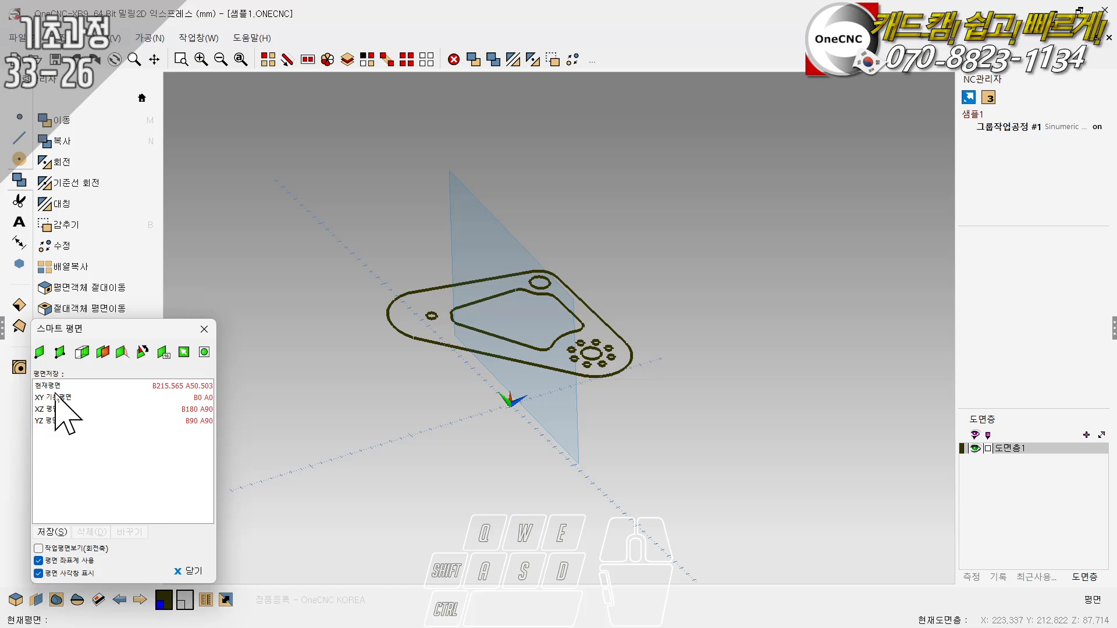
left_click(164, 361)
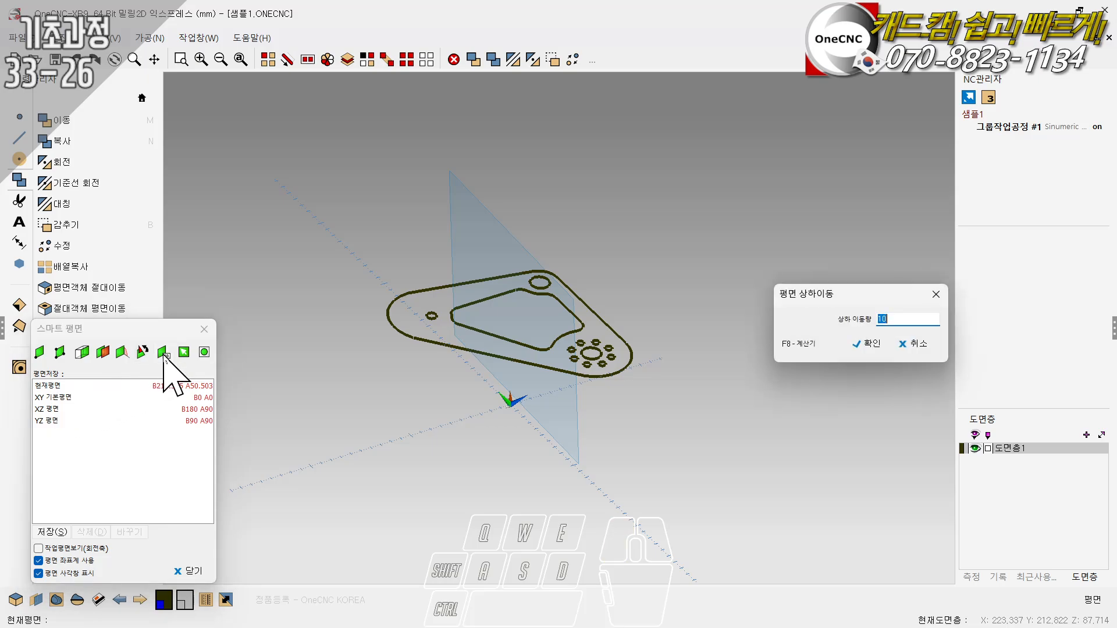
type("100")
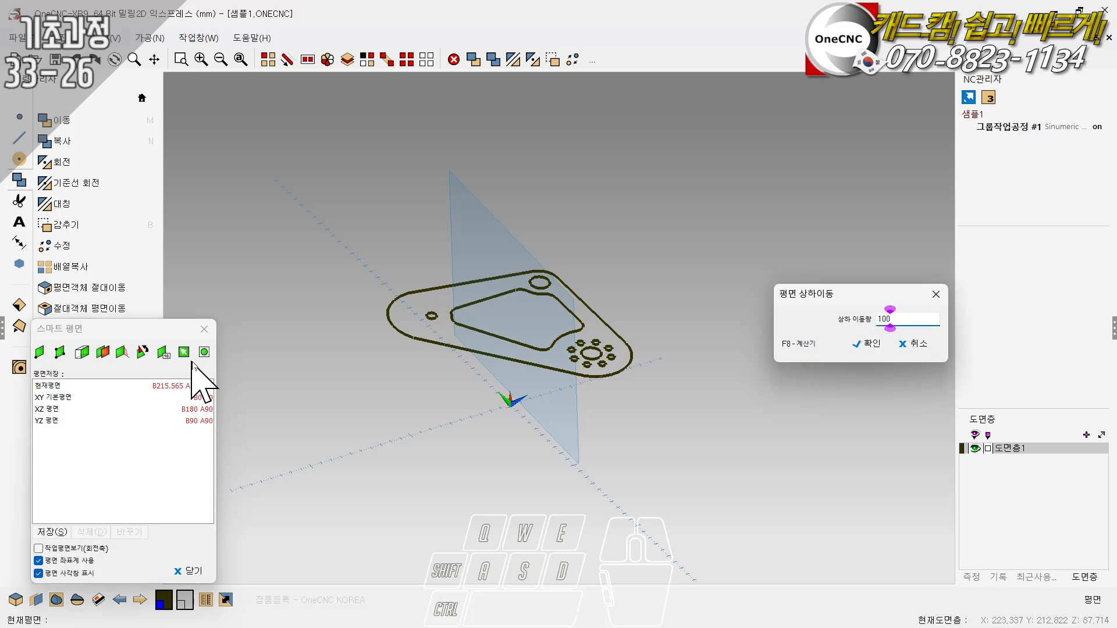
left_click(866, 345)
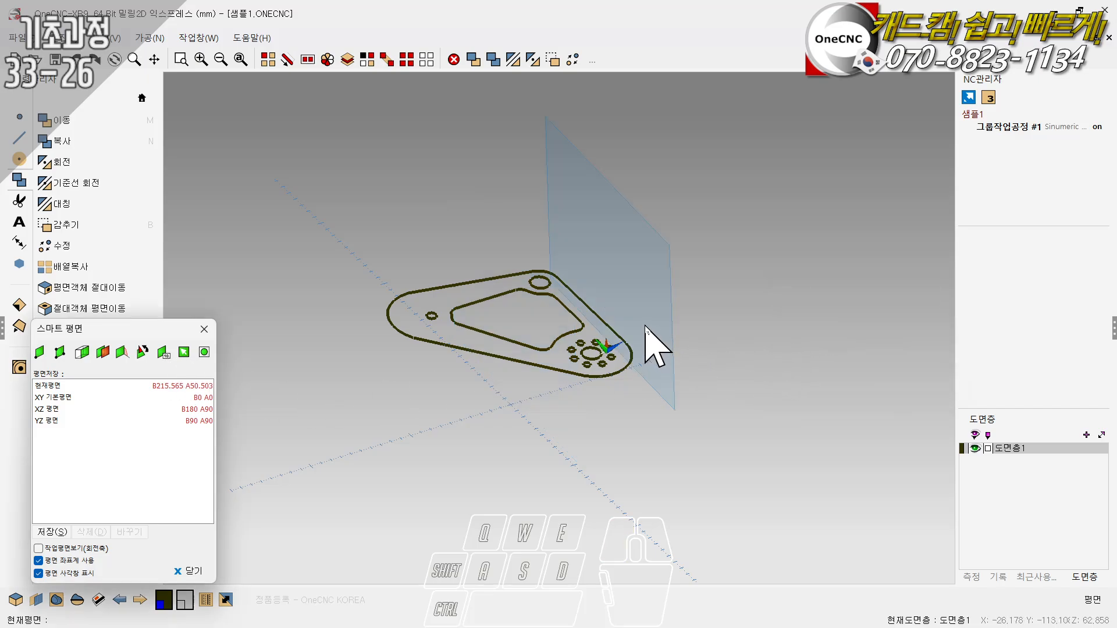
middle_click_drag(644, 341, 599, 291)
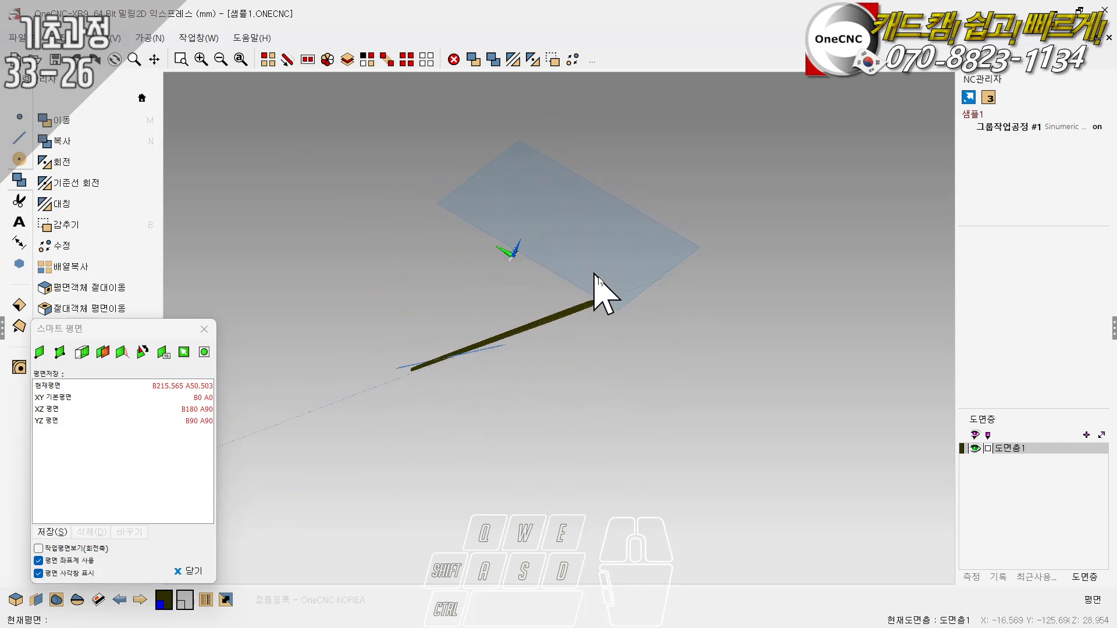
middle_click_drag(668, 227, 494, 295)
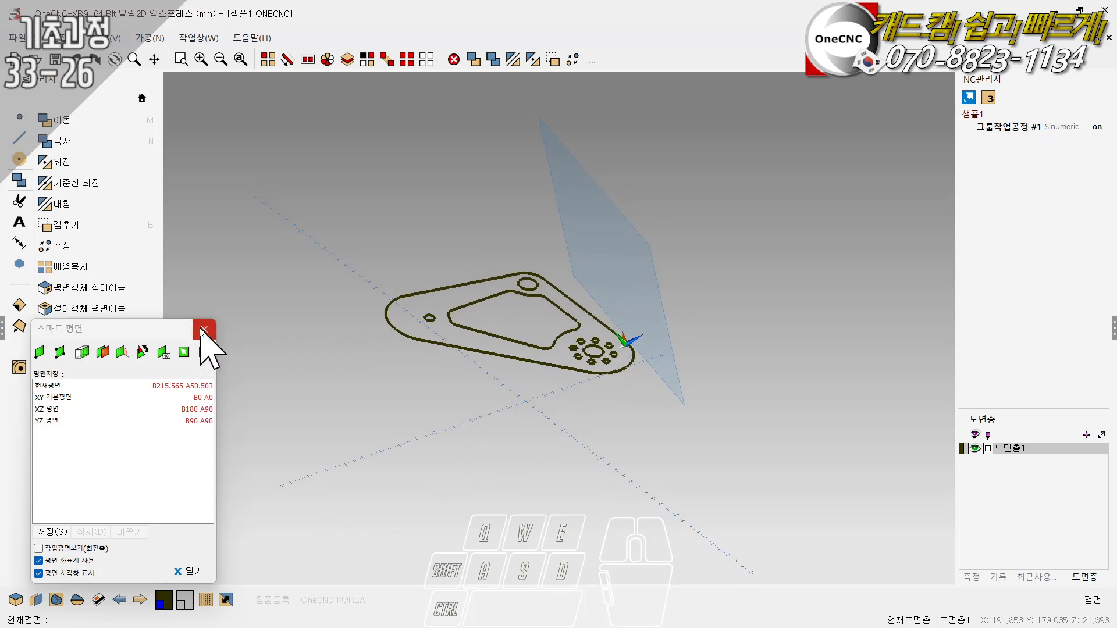
left_click(204, 330)
- Select all the part geometry and project a copy onto the tilted work plane, using the plane (평면) method with copy (복사) enabled
middle_click_drag(473, 352, 428, 361)
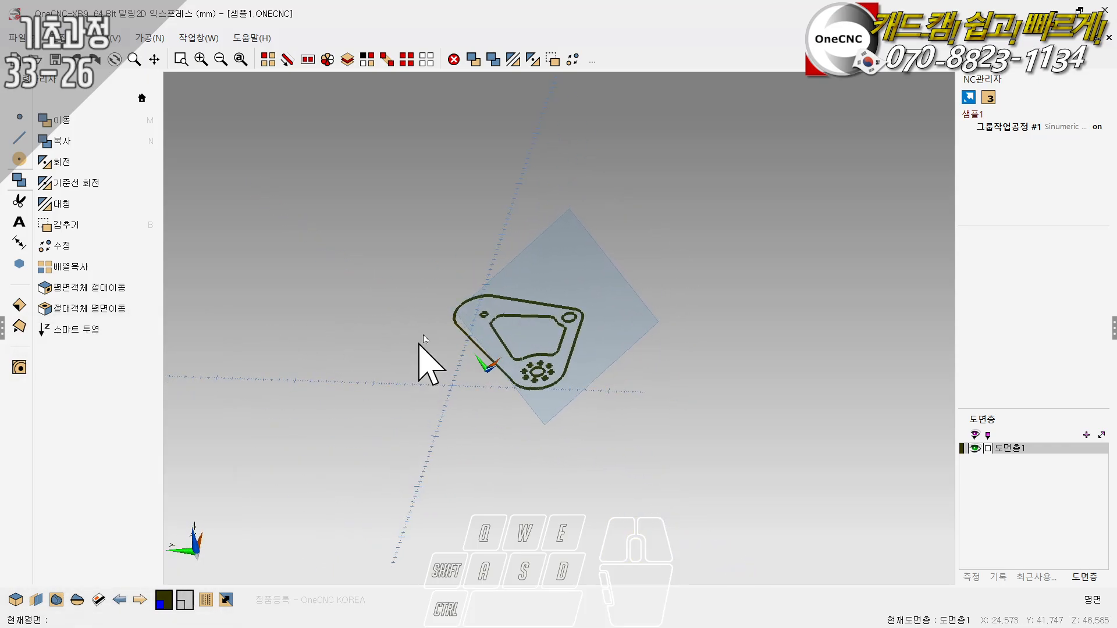
key("space")
left_click(463, 262)
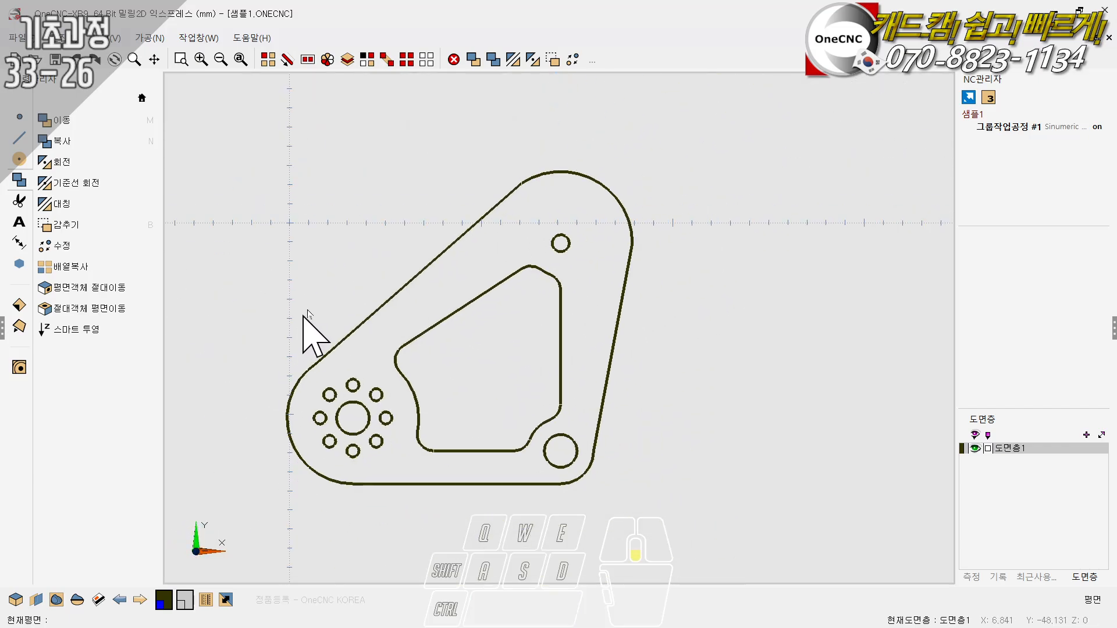
left_click(407, 61)
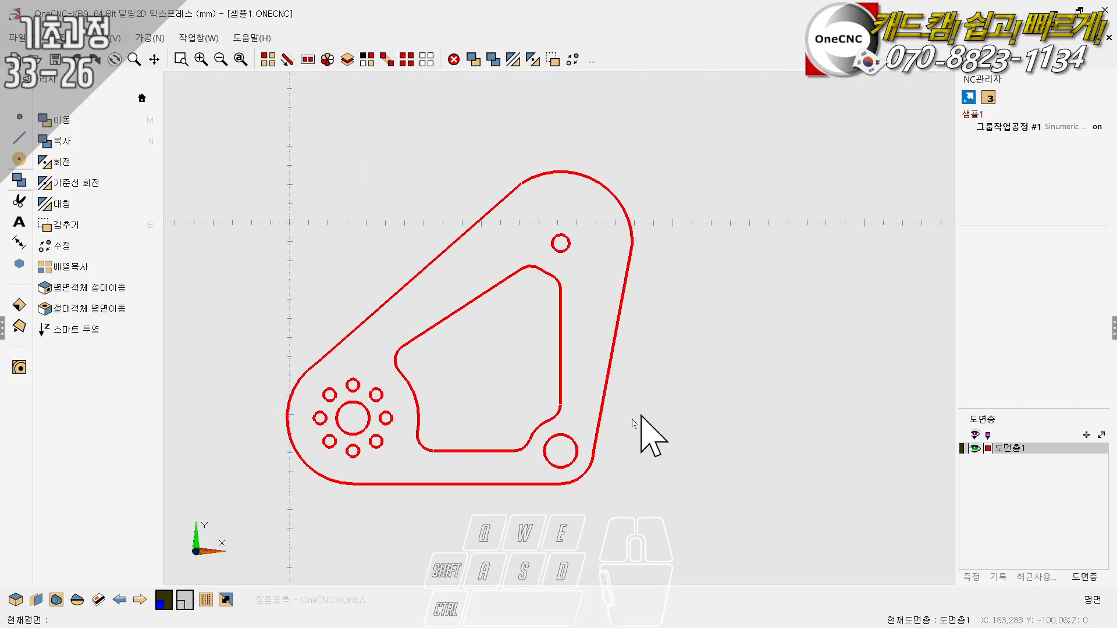
scroll(469, 368, "down", 2)
middle_click_drag(469, 368, 514, 233)
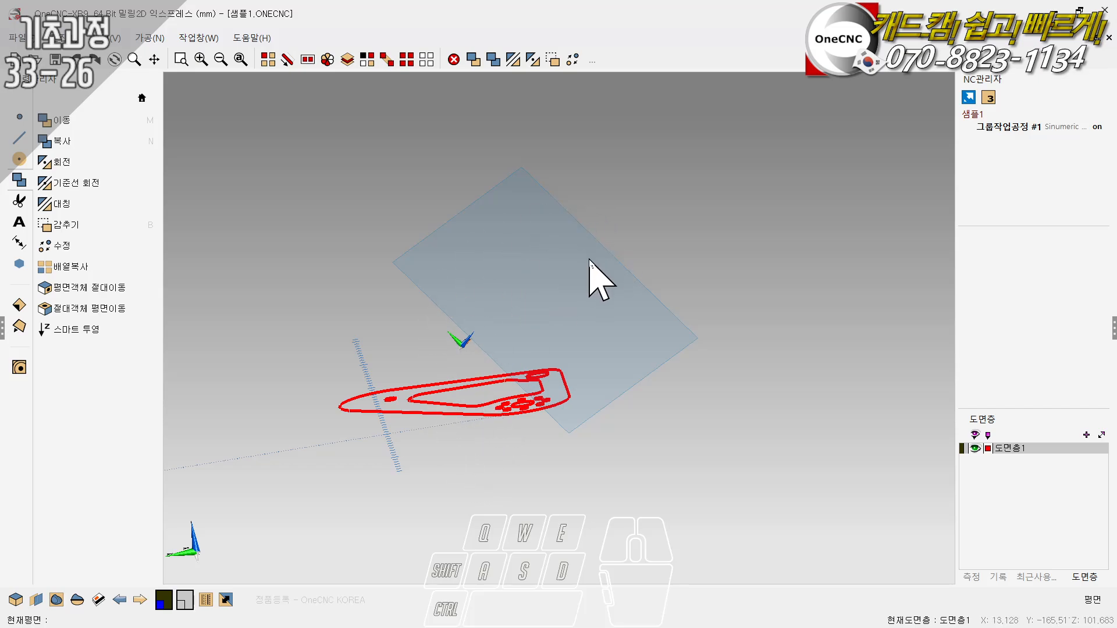
left_click(92, 329)
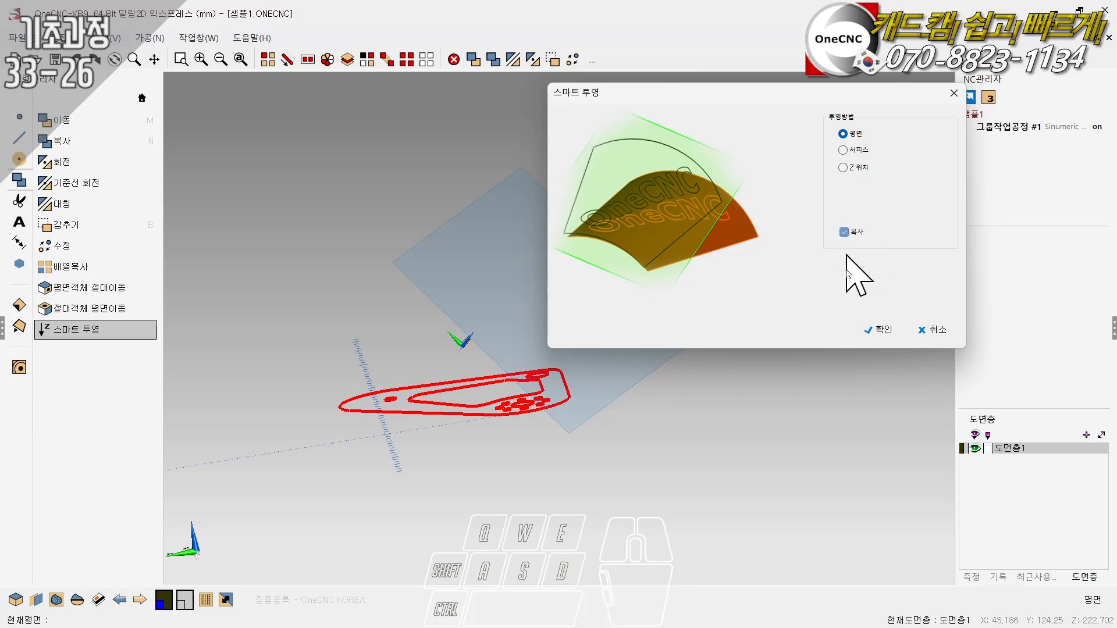
left_click(880, 330)
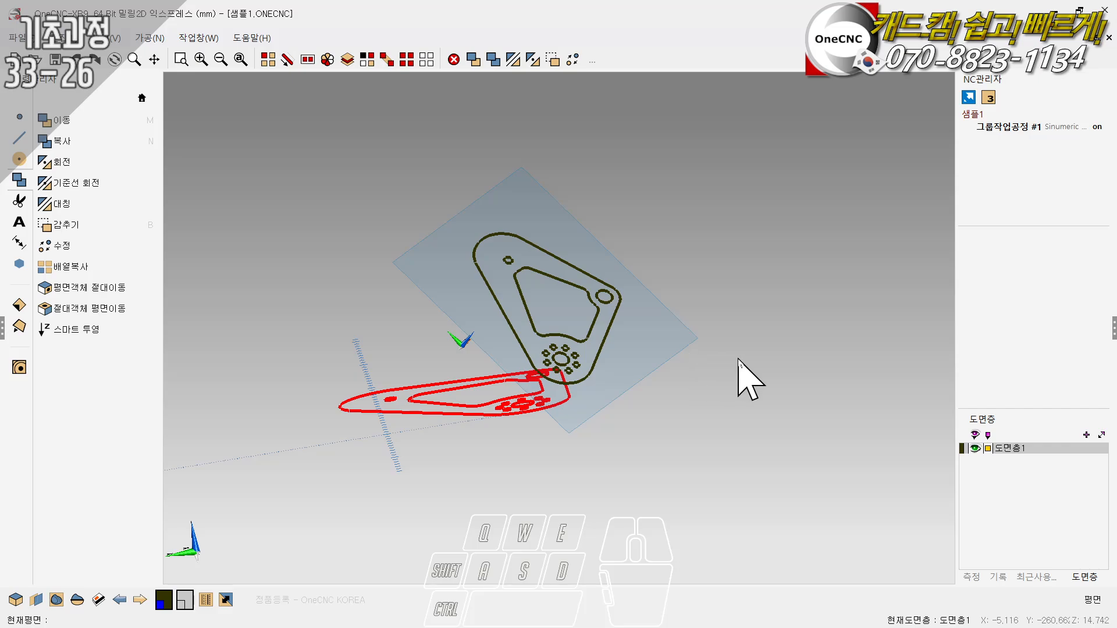
left_click_drag(737, 359, 577, 390, "ctrl")
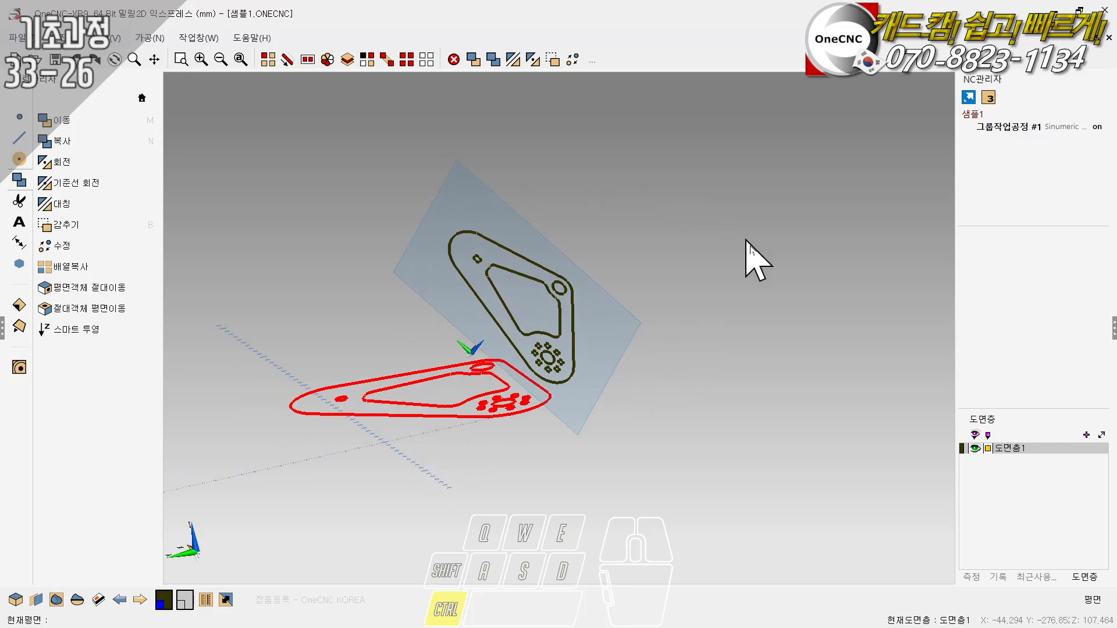
- Compare the projected copy with the original part from oblique angles and in the drawing (도면보기), plane (평면보기) and front (정면도) views
mouse_move(671, 270)
middle_mouse_down()
mouse_move(682, 226)
mouse_move(679, 257)
middle_mouse_up()
middle_click(679, 258)
left_click(673, 168)
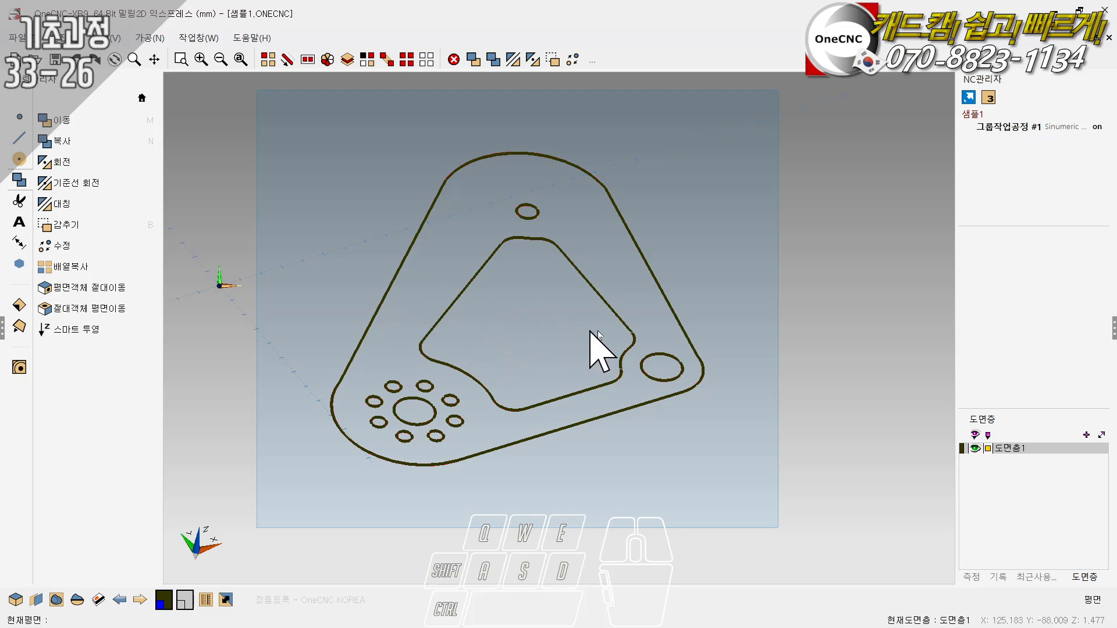
middle_click_drag(673, 322, 606, 376)
right_click(623, 313)
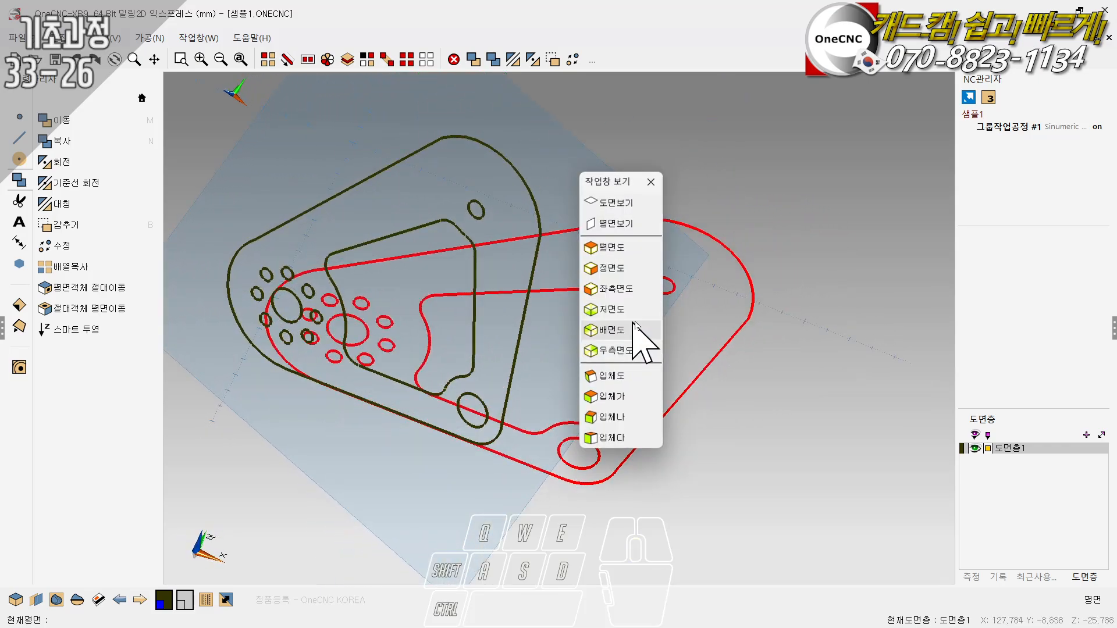
left_click(621, 202)
right_click(331, 317)
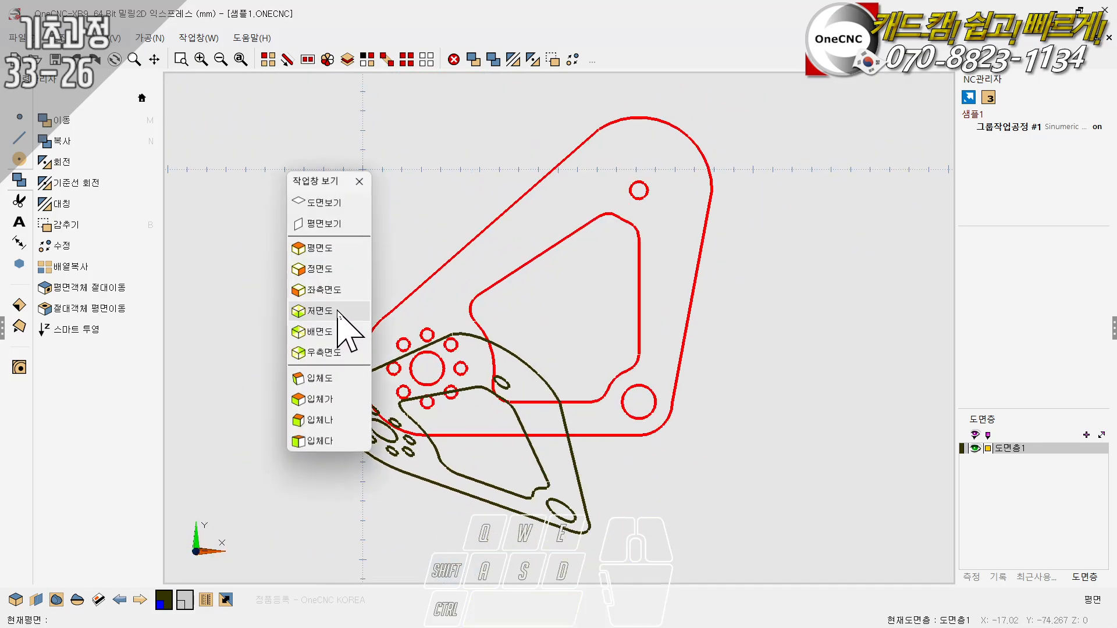
left_click(349, 224)
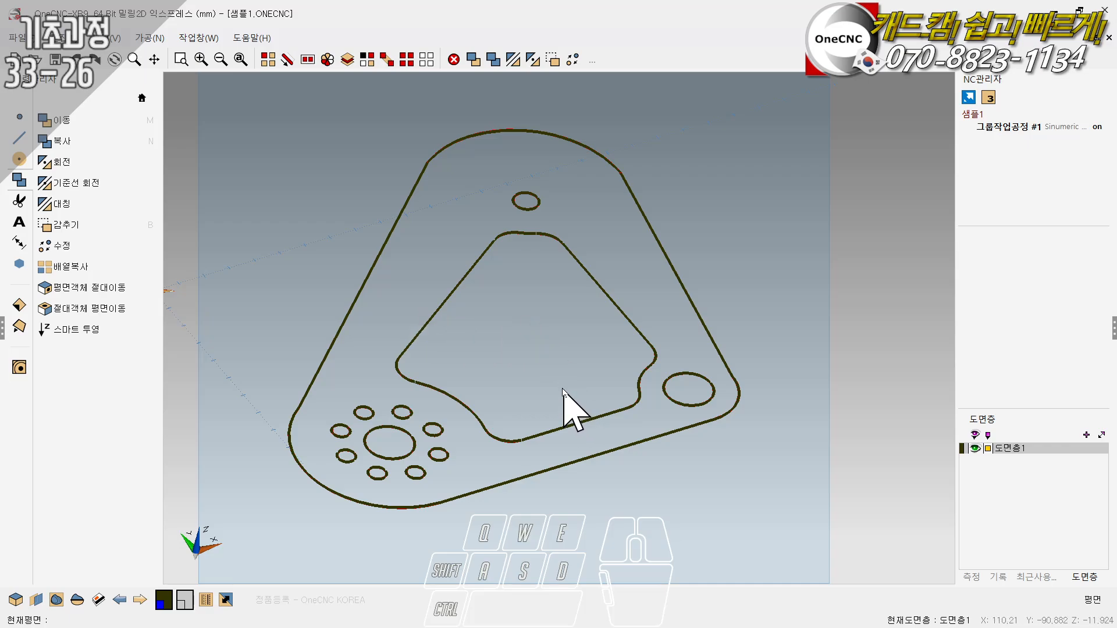
middle_click_drag(563, 390, 424, 267)
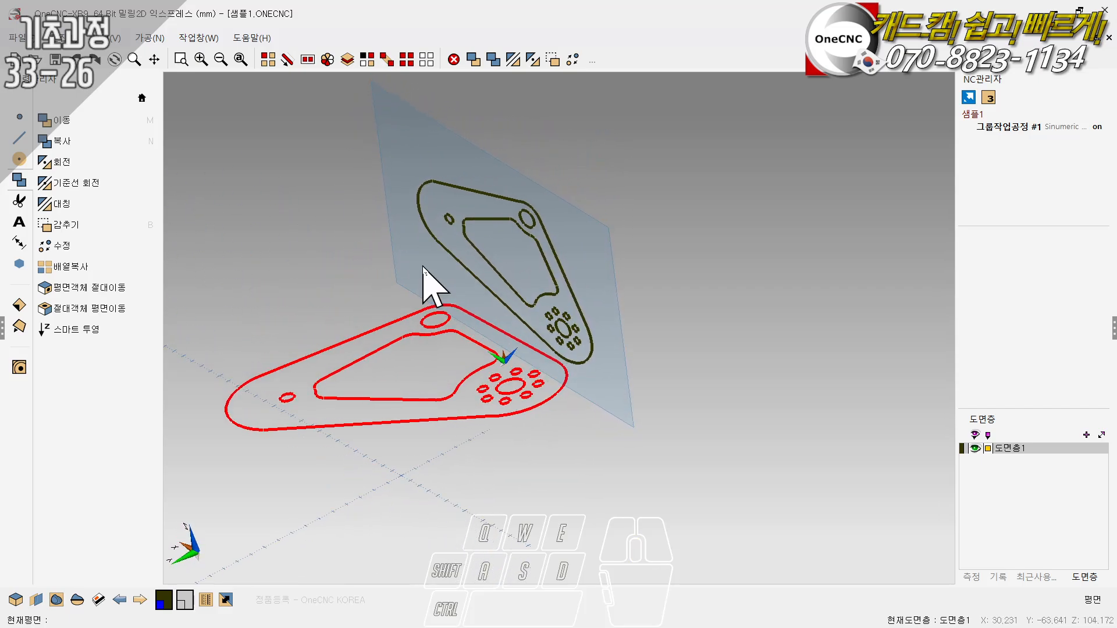
right_click(423, 272)
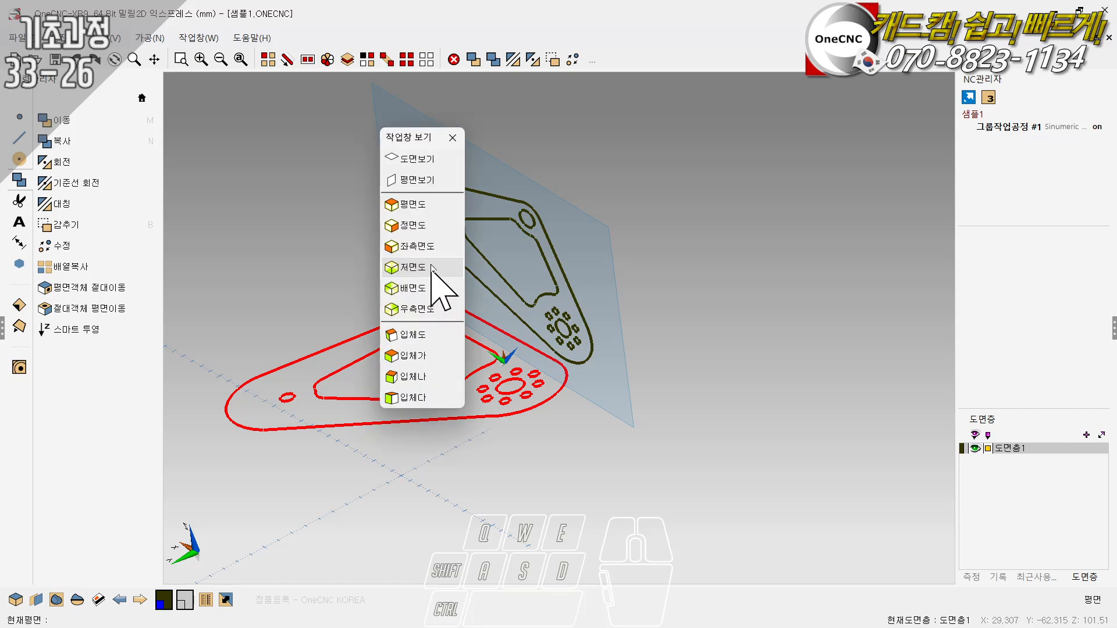
left_click(417, 225)
right_click(418, 184)
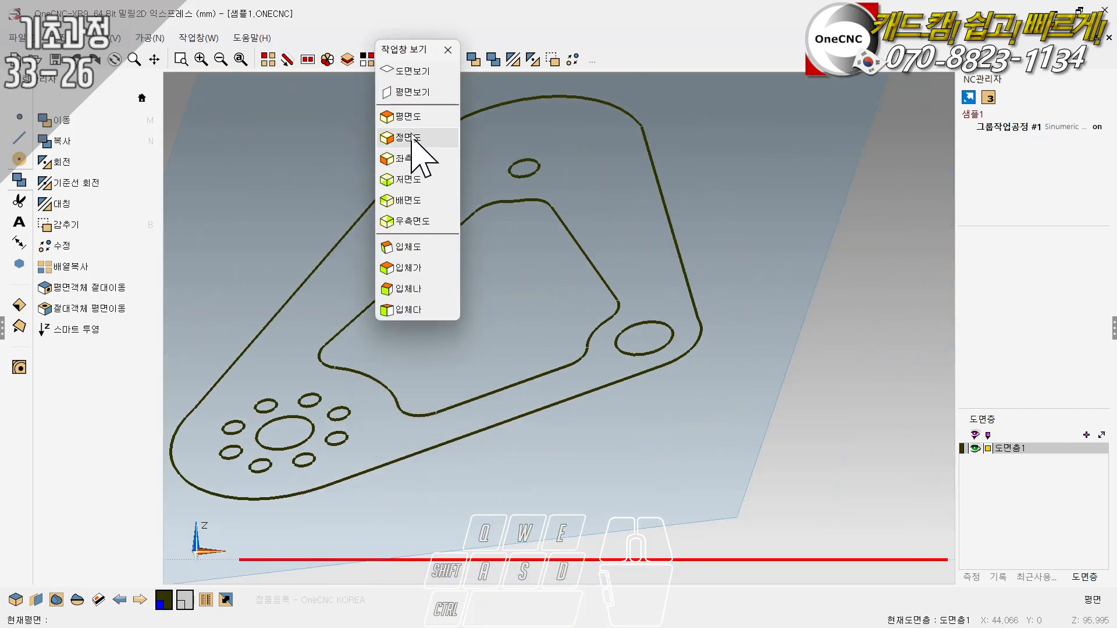
left_click(417, 117)
scroll(480, 349, "down", 2)
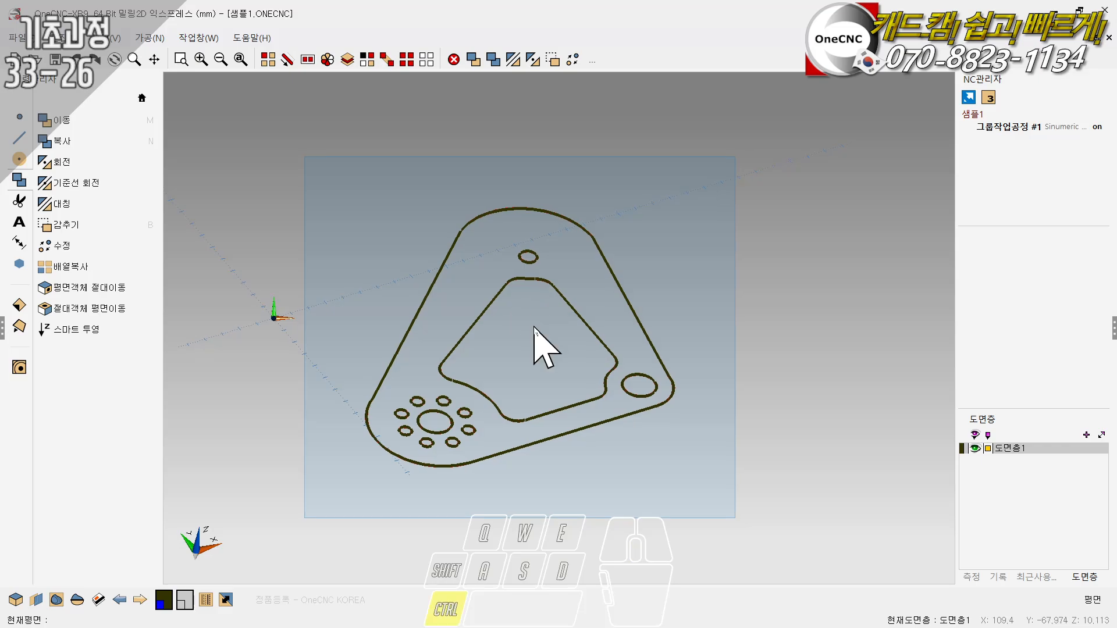
mouse_move(533, 342)
left_mouse_down("ctrl")
mouse_move(523, 356)
mouse_move(541, 260)
mouse_move(639, 314)
mouse_move(610, 319)
mouse_move(630, 312)
mouse_move(568, 292)
left_mouse_up("ctrl")
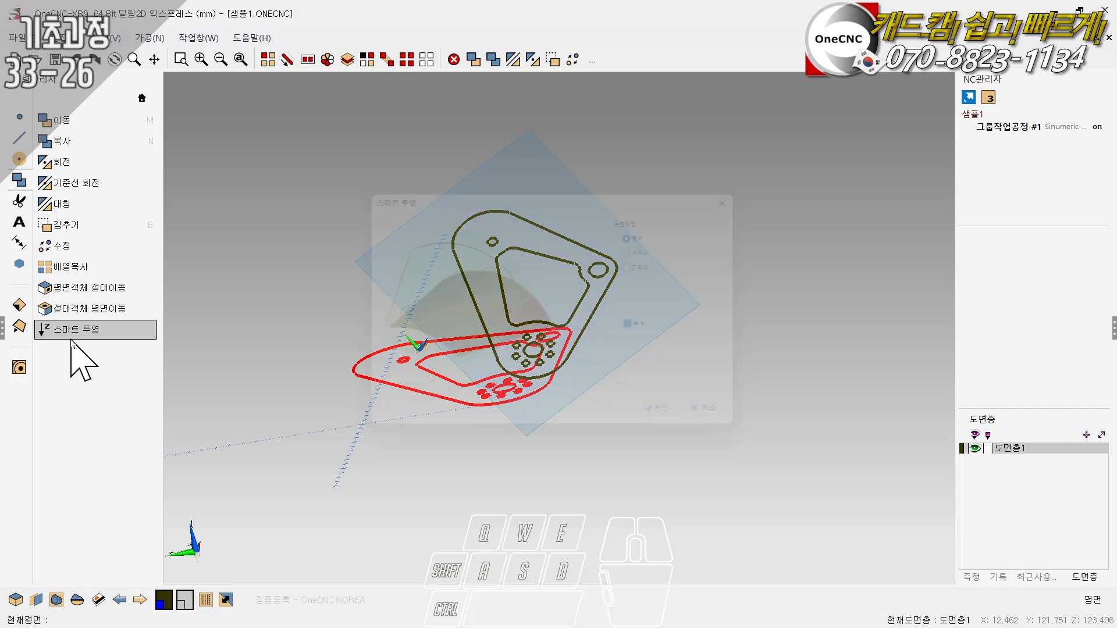
- Leave Smart Projection without projecting and undo the copy on the tilted plane
left_click(75, 330)
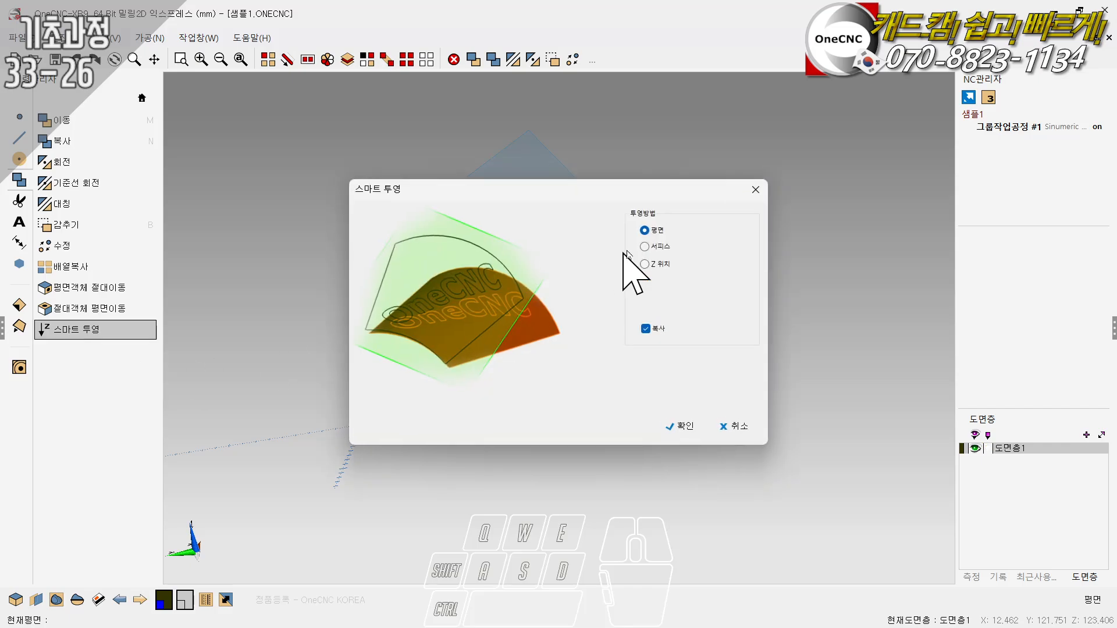
left_click(734, 428)
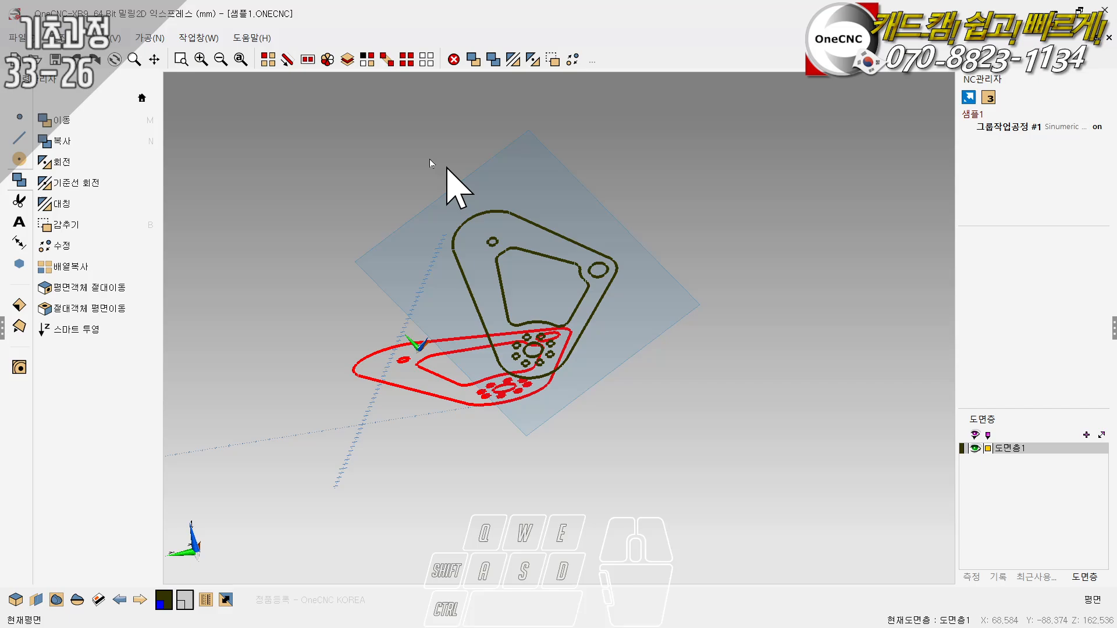
- Reset the work plane to the XY base plane (XY 기본평면) and offset it 100 mm along its normal
left_click(35, 600)
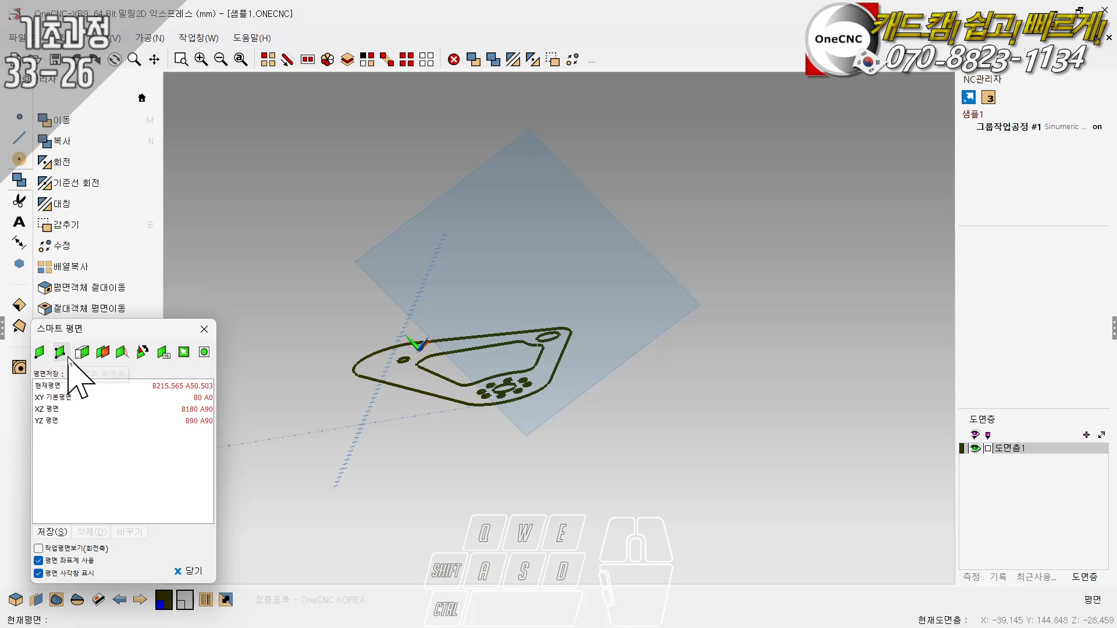
double_click(50, 398)
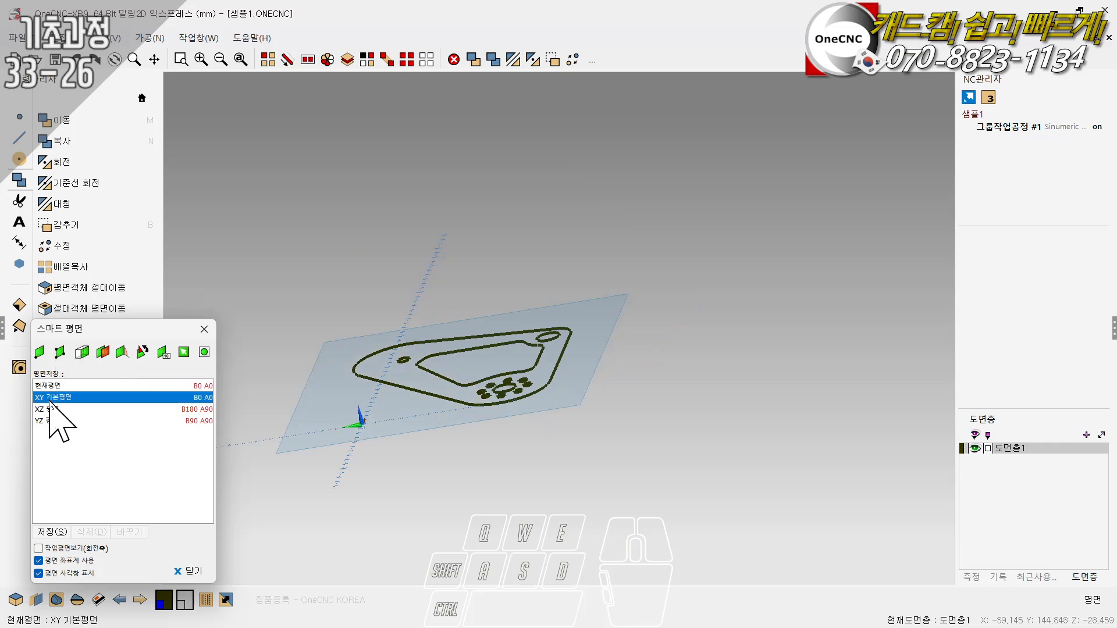
left_click(163, 352)
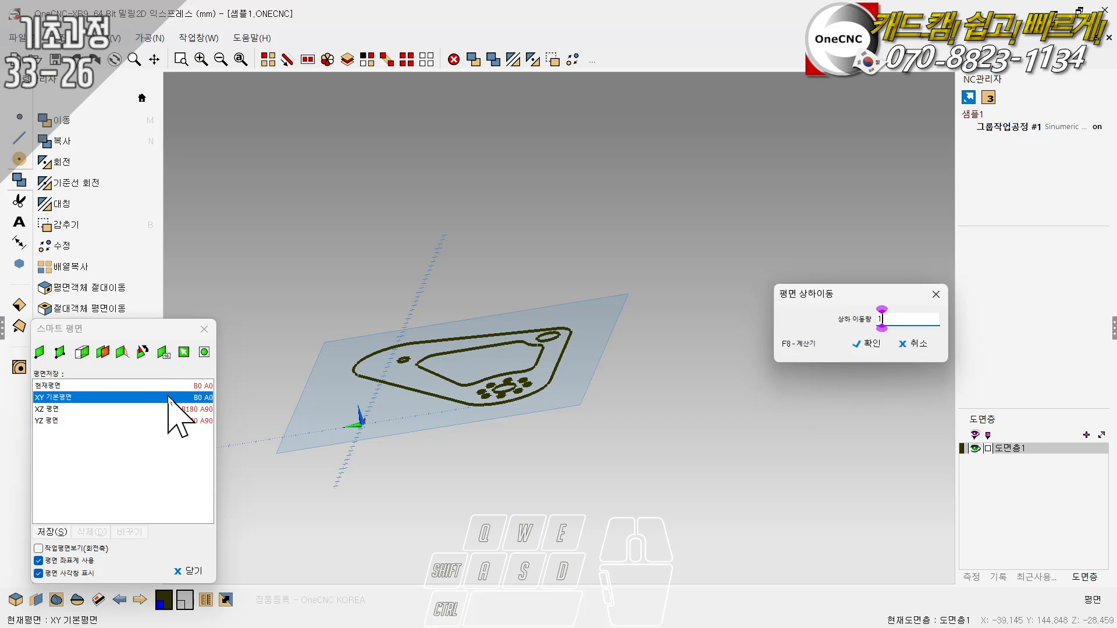
left_click(865, 343)
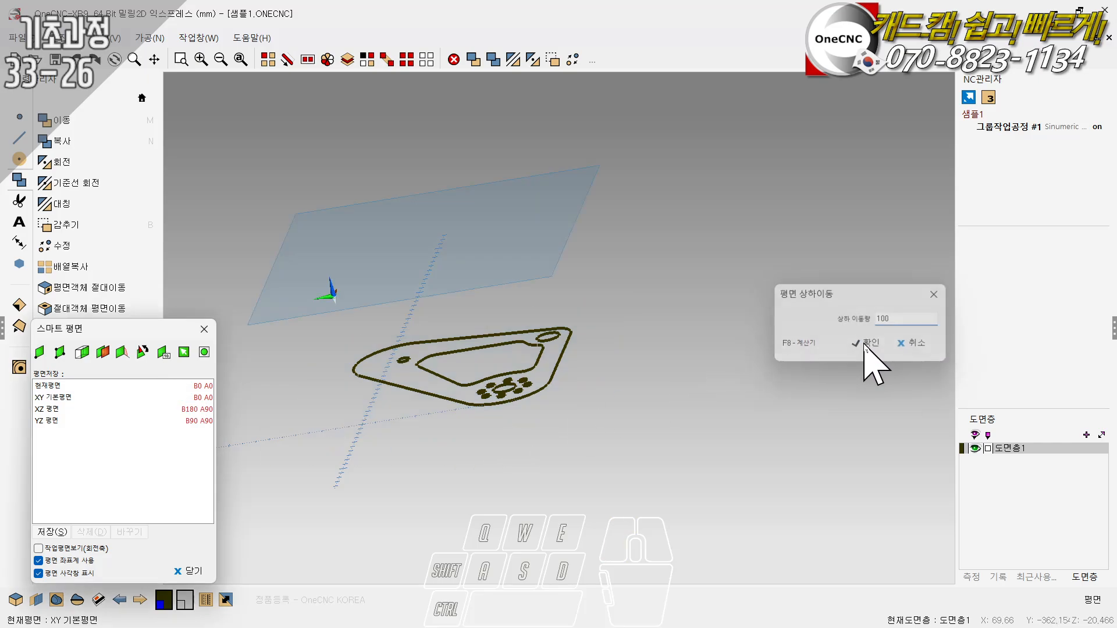
left_click(204, 329)
- Chain-select the part's closed outer contour, starting from its long slanted line
mouse_move(471, 393)
left_mouse_down("ctrl")
mouse_move(517, 465)
mouse_move(542, 425)
mouse_move(495, 381)
mouse_move(482, 385)
left_mouse_up("ctrl")
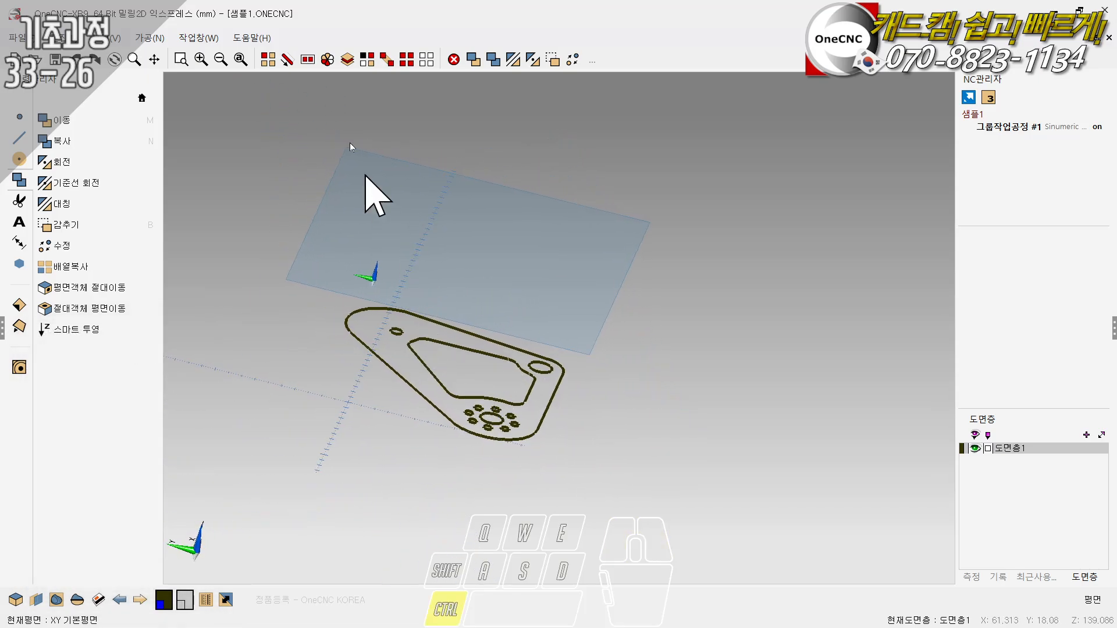
left_click(287, 60)
left_click(382, 409)
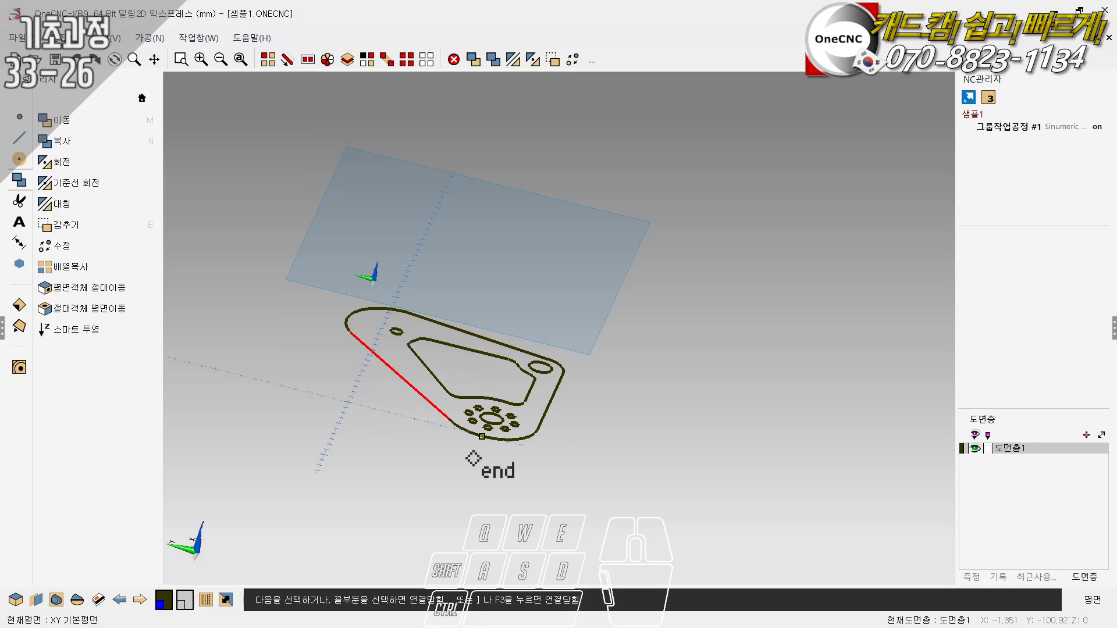
left_click(490, 431)
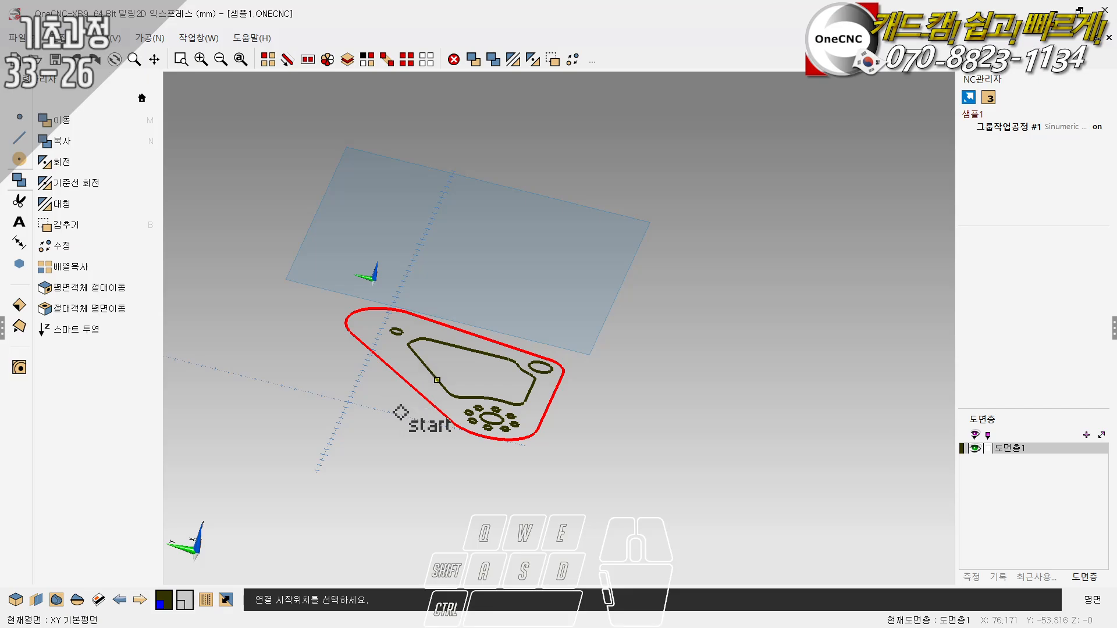
right_click(392, 407)
- Select the long slanted line of the outer contour and move it by a Z increment of -2 mm
left_click(268, 60)
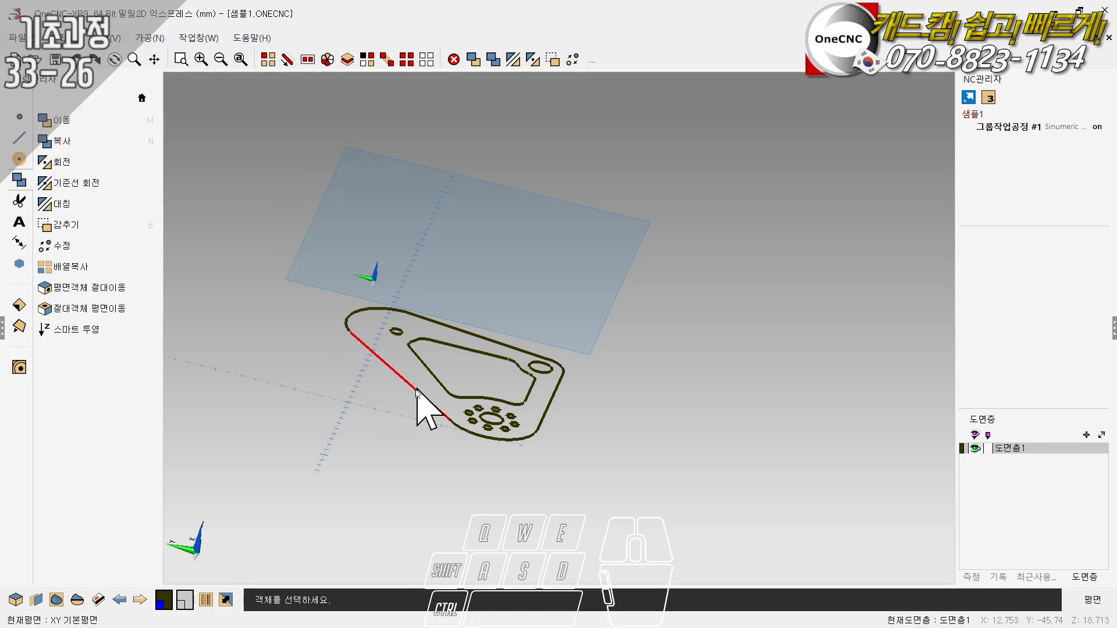
mouse_move(424, 411)
middle_mouse_down()
mouse_move(372, 356)
mouse_move(436, 337)
mouse_move(424, 411)
middle_mouse_up()
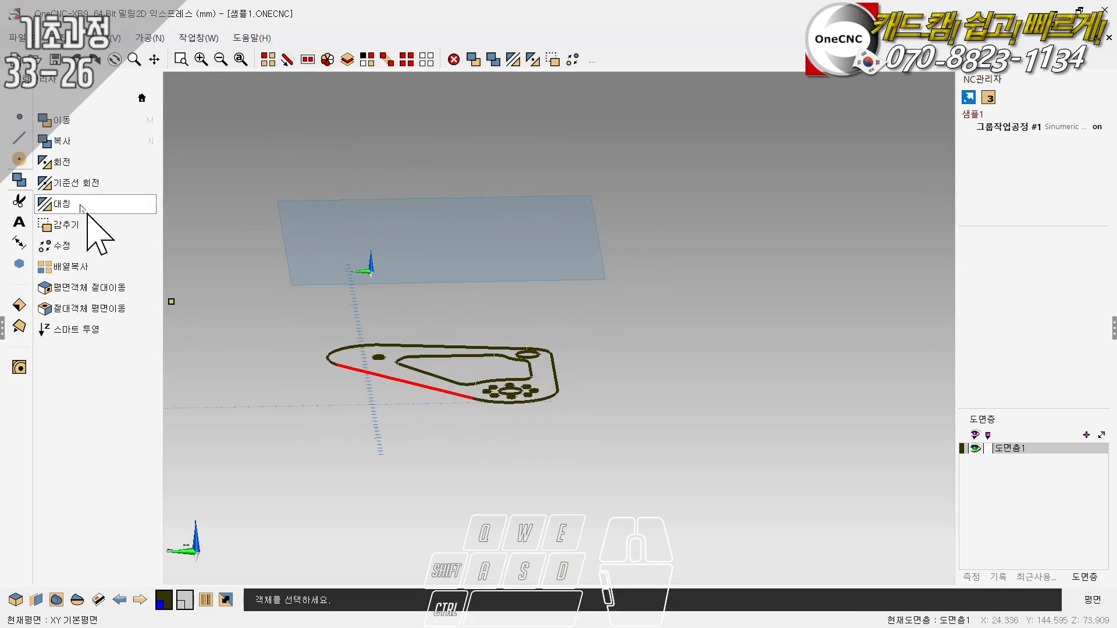
left_click(64, 123)
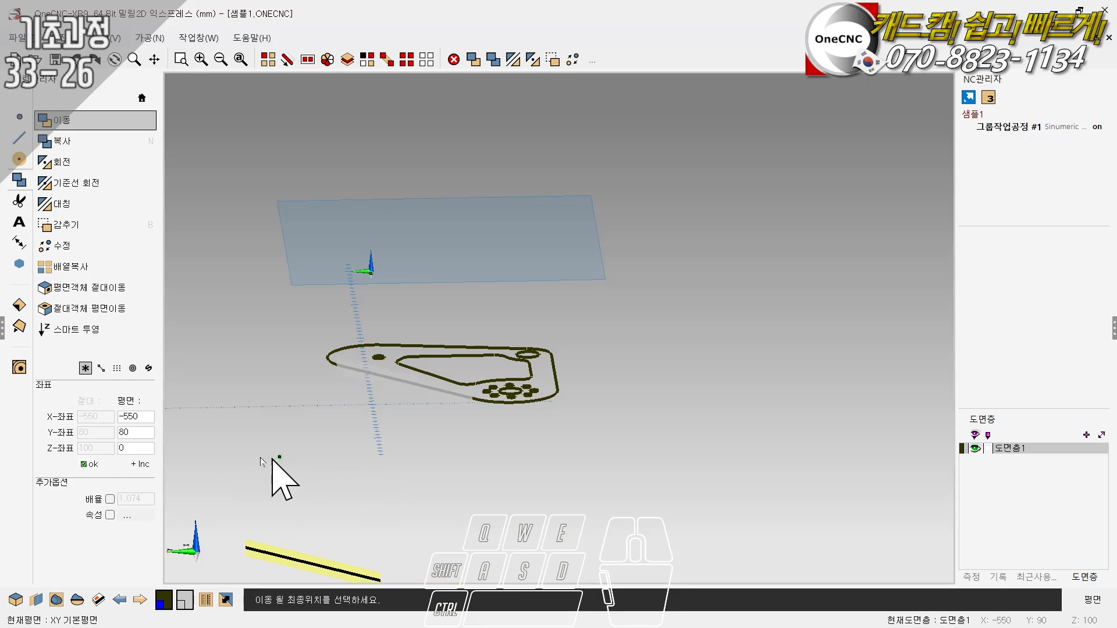
left_click(141, 464)
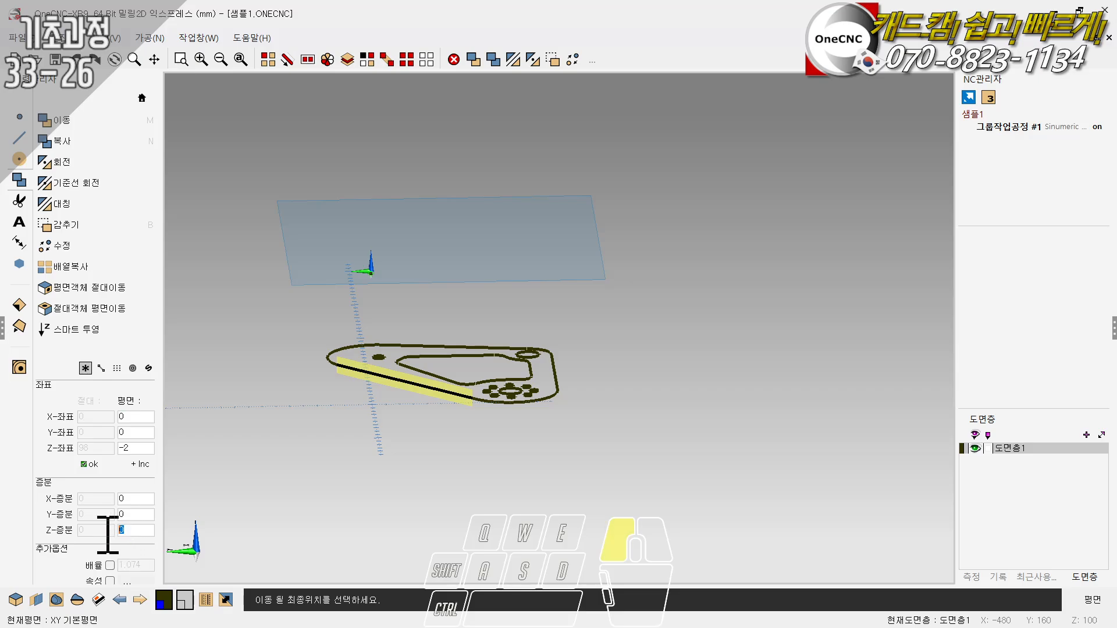
type("-2")
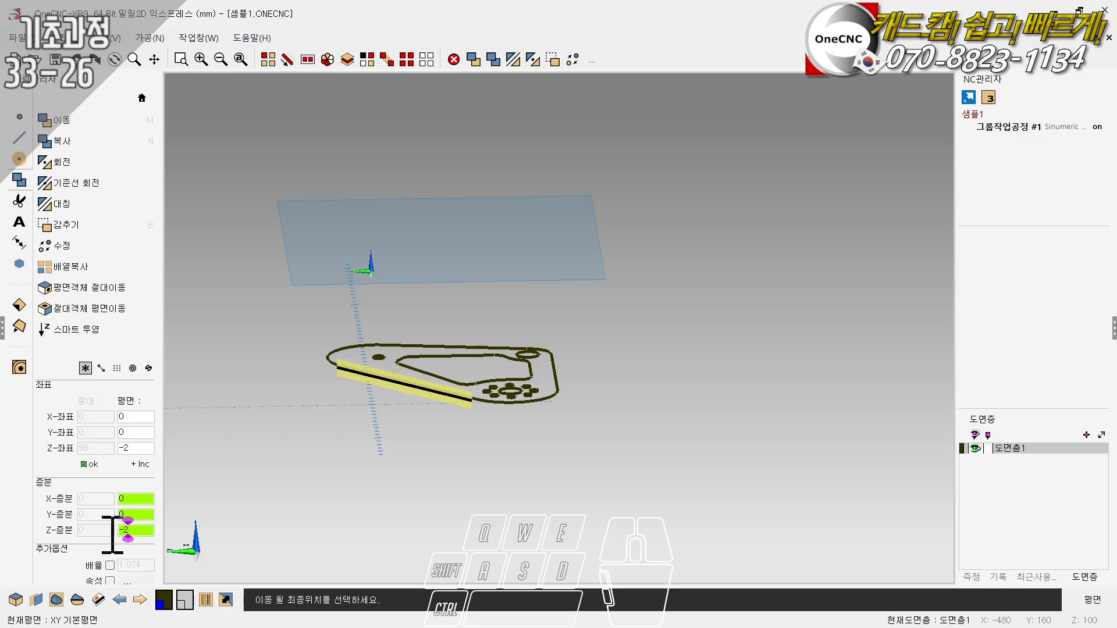
left_click(89, 461)
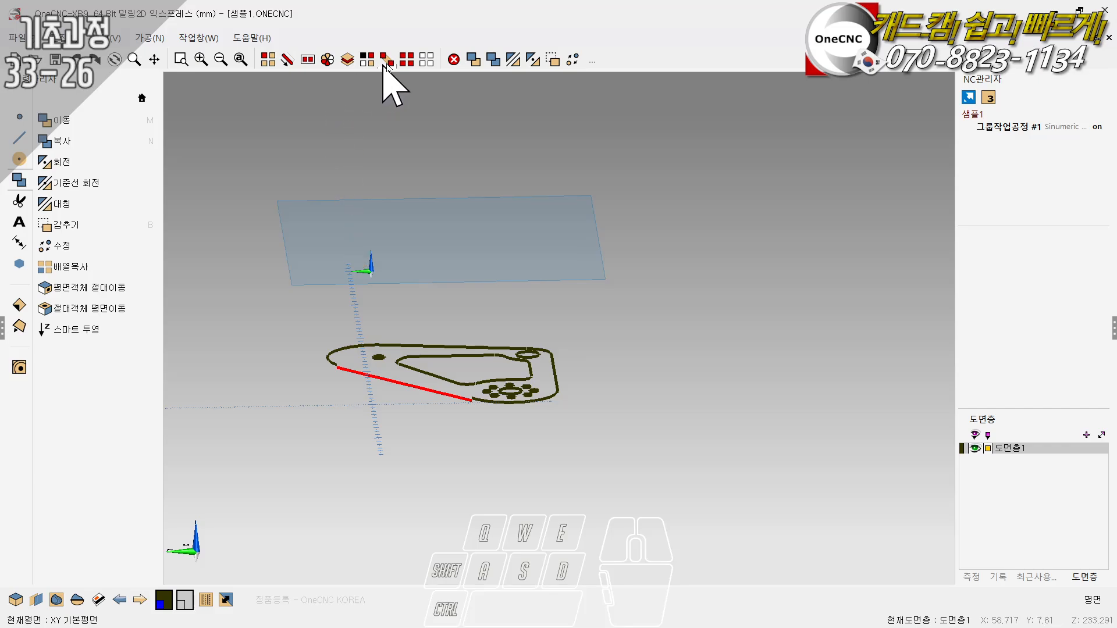
- Chain-select the outer contour including the lowered line and project a copy onto the offset XY plane, using the plane (평면) method with copy (복사) enabled
scroll(374, 399, "up", 4)
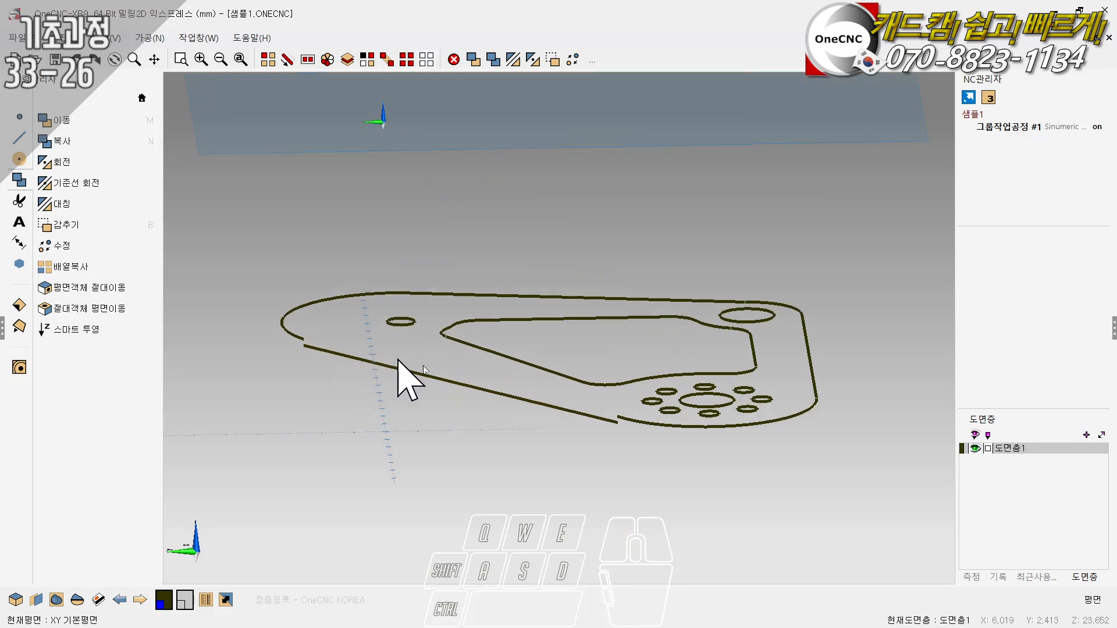
scroll(461, 407, "down", 3)
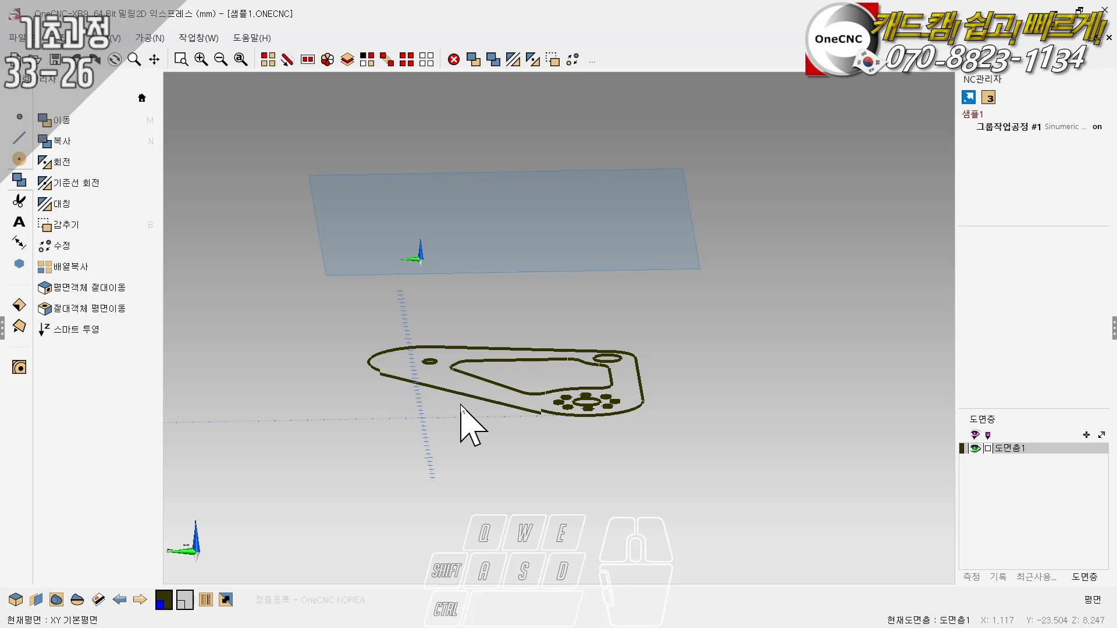
scroll(477, 401, "up", 1)
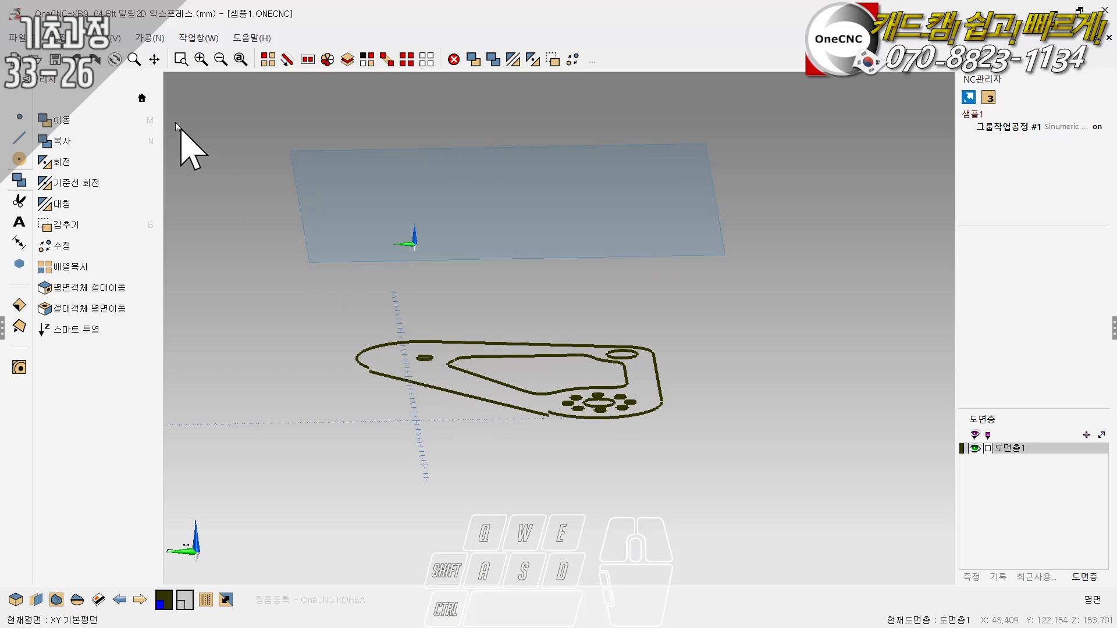
left_click(291, 63)
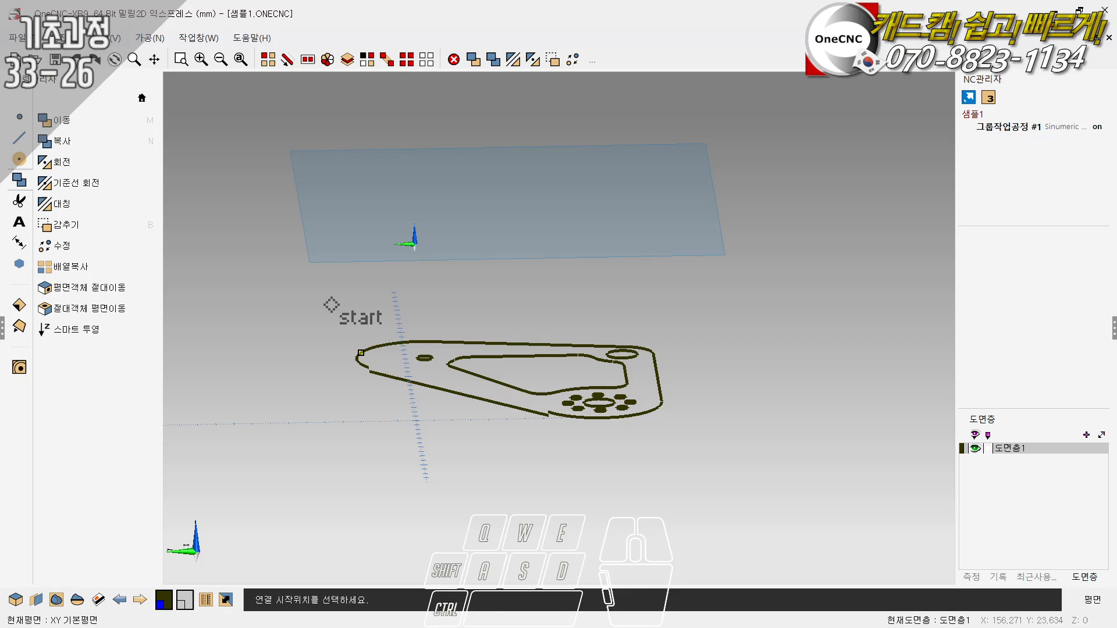
left_click(359, 353)
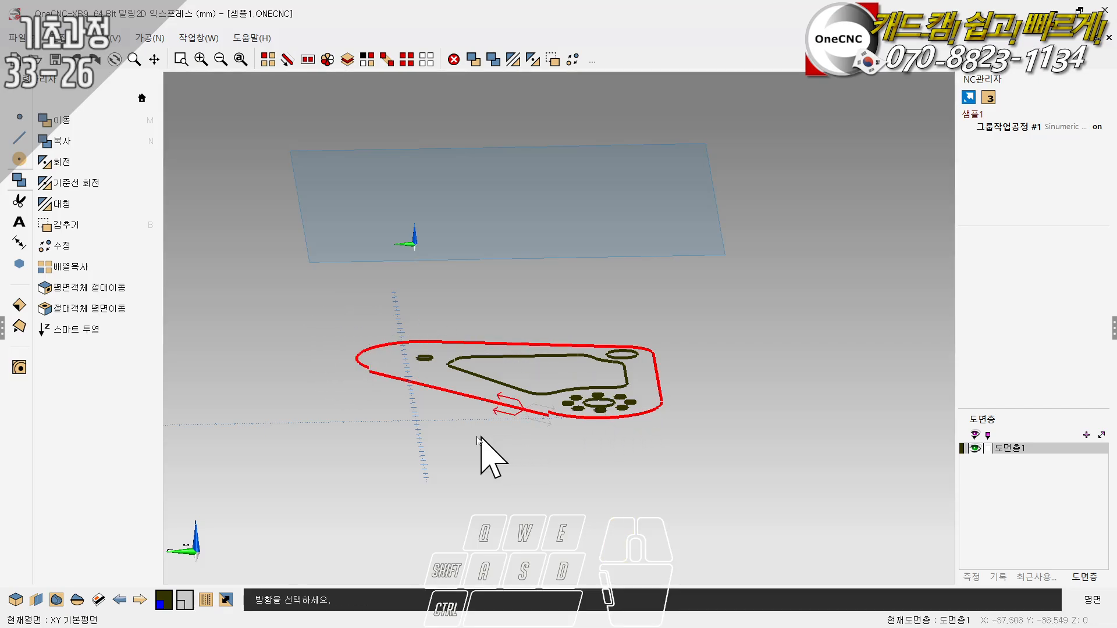
left_click(469, 399)
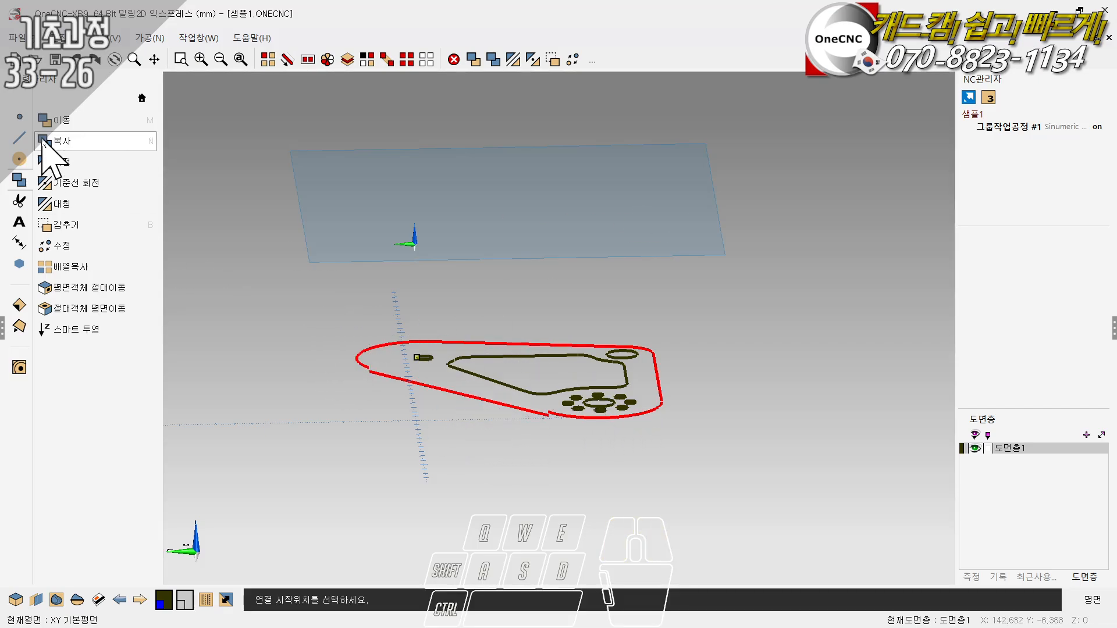
left_click(90, 330)
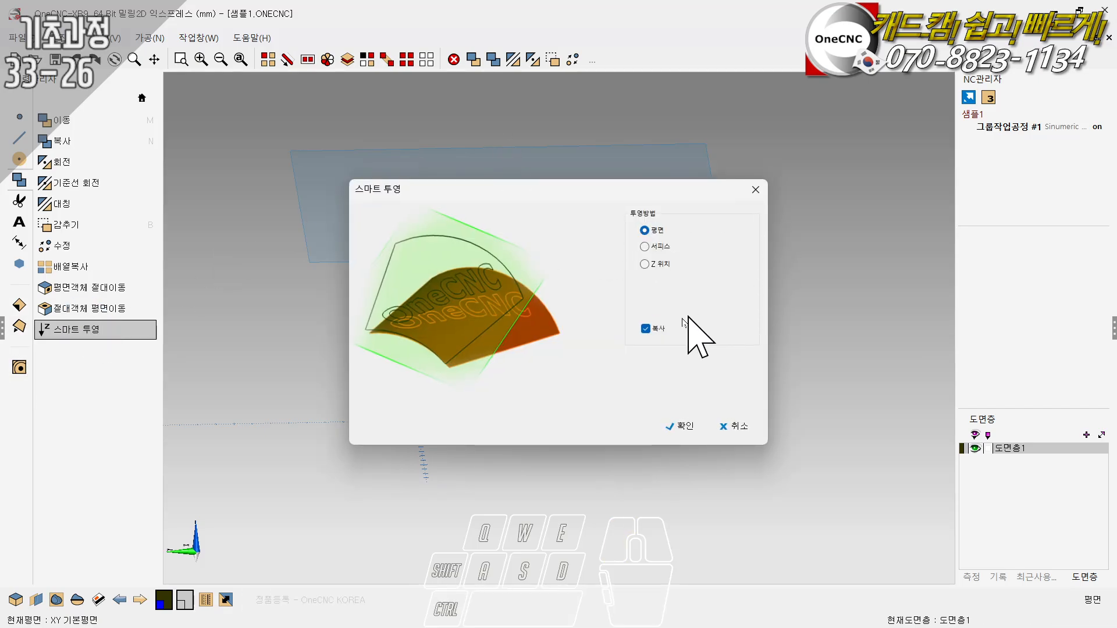
left_click(681, 426)
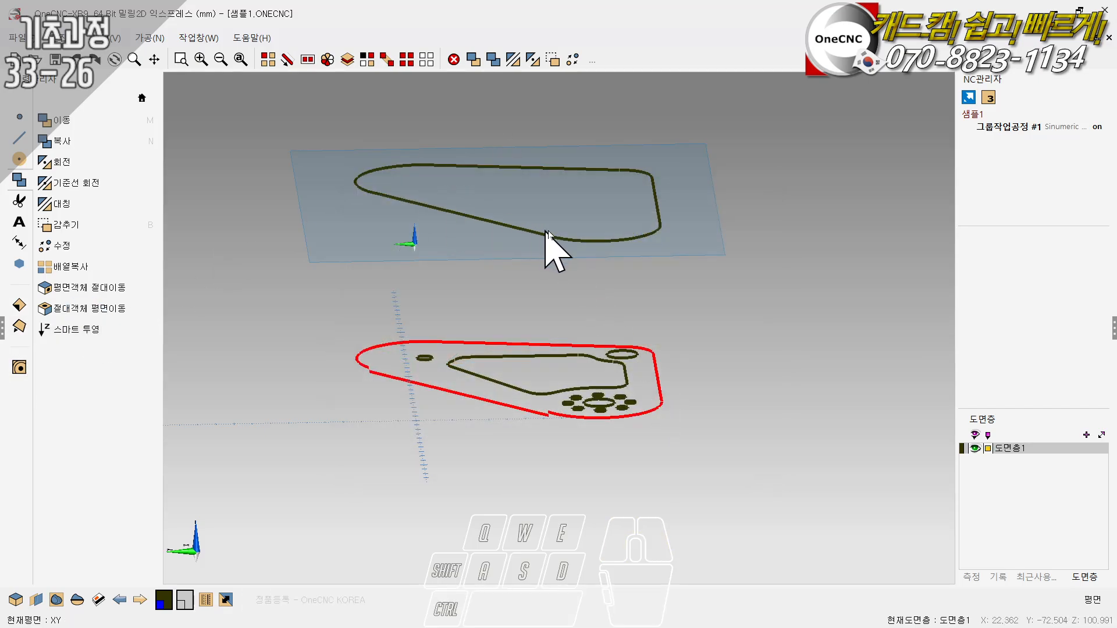
- Inspect the projected contour against the original from several angles, and undo the projection
middle_click_drag(621, 163, 464, 223)
right_click_drag(477, 251, 463, 262, "ctrl")
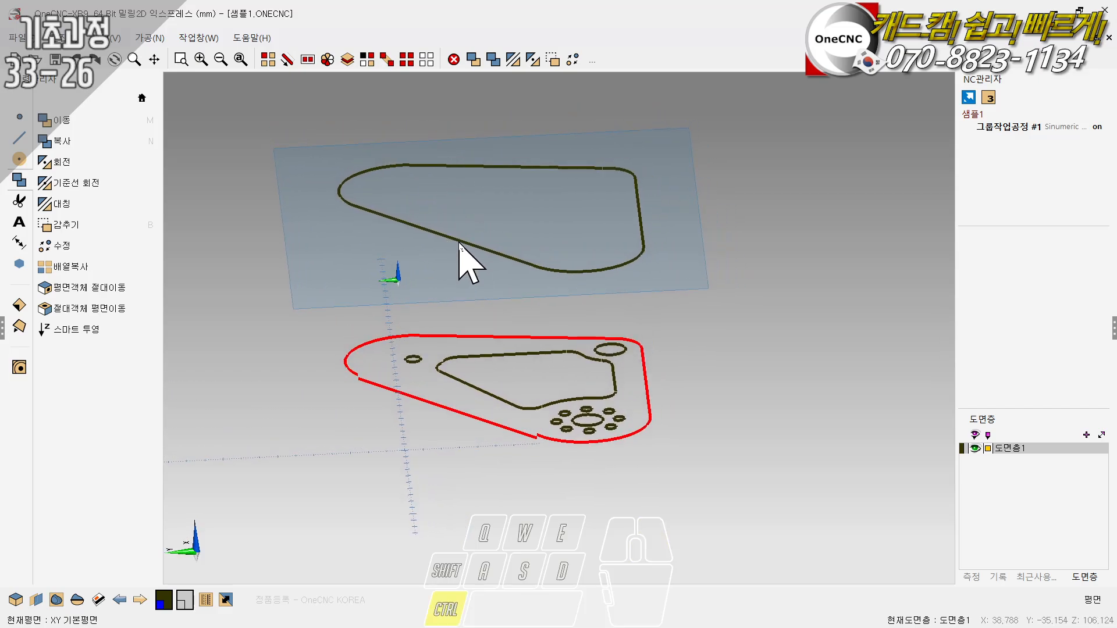
left_click_drag(459, 242, 452, 281, "ctrl")
left_click(77, 57)
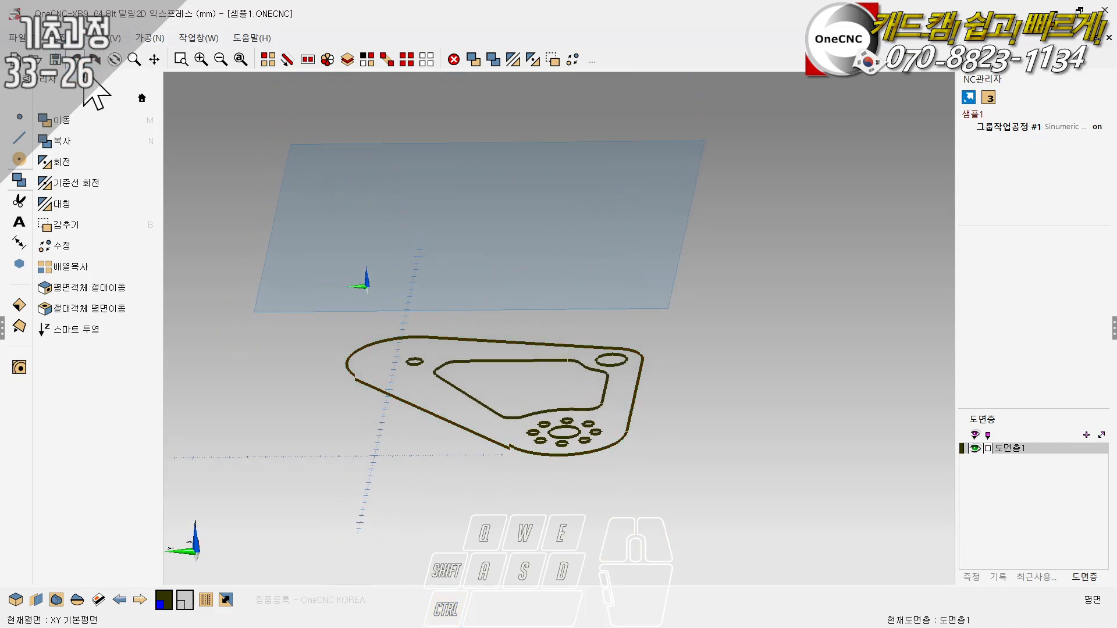
- Chain-select the part's complete outer contour, starting from its long upper line and including the lowered slanted line
left_click(286, 60)
left_click(445, 339)
left_click(445, 279)
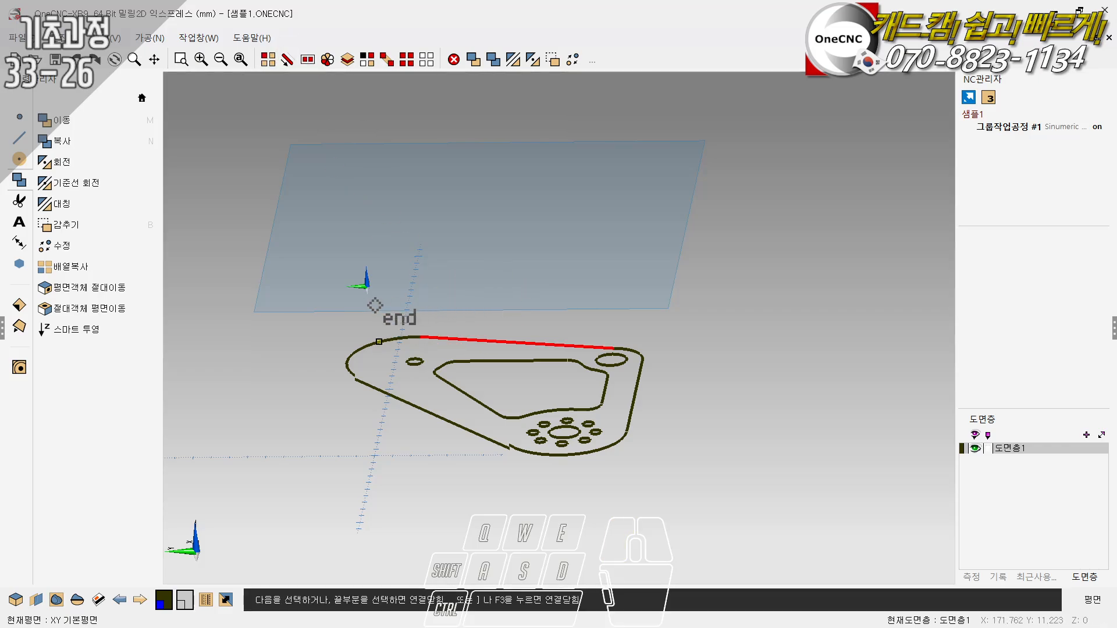
key("F3")
left_click(466, 442)
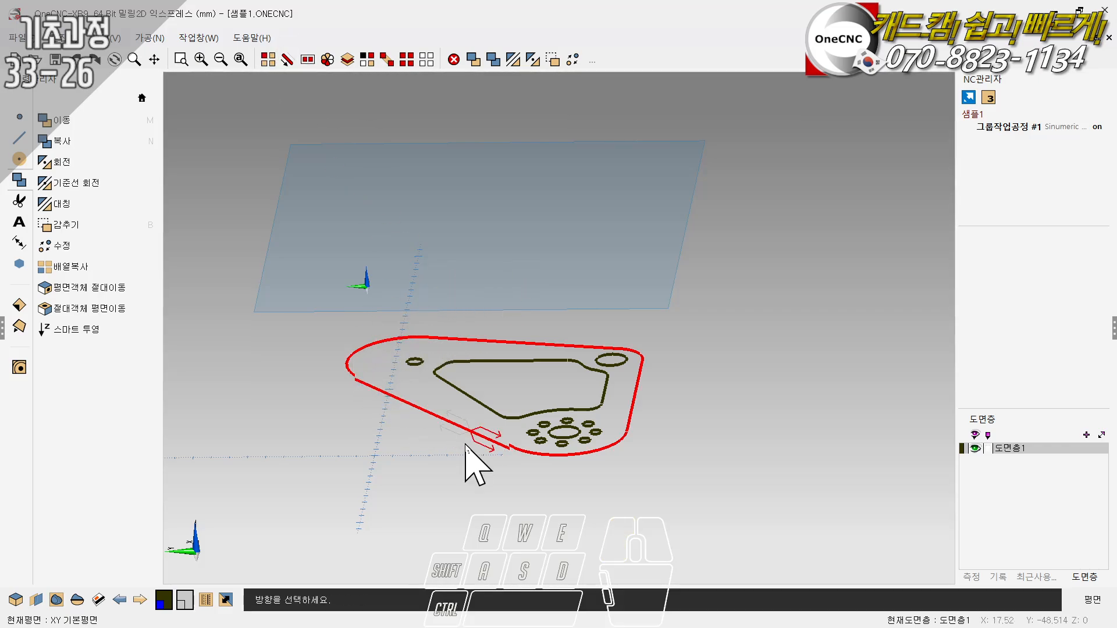
left_click(442, 436)
key("F3")
- Project a copy of the selected outer contour to Z 50 with Smart Projection's Z position (Z 위치) method
left_click(84, 330)
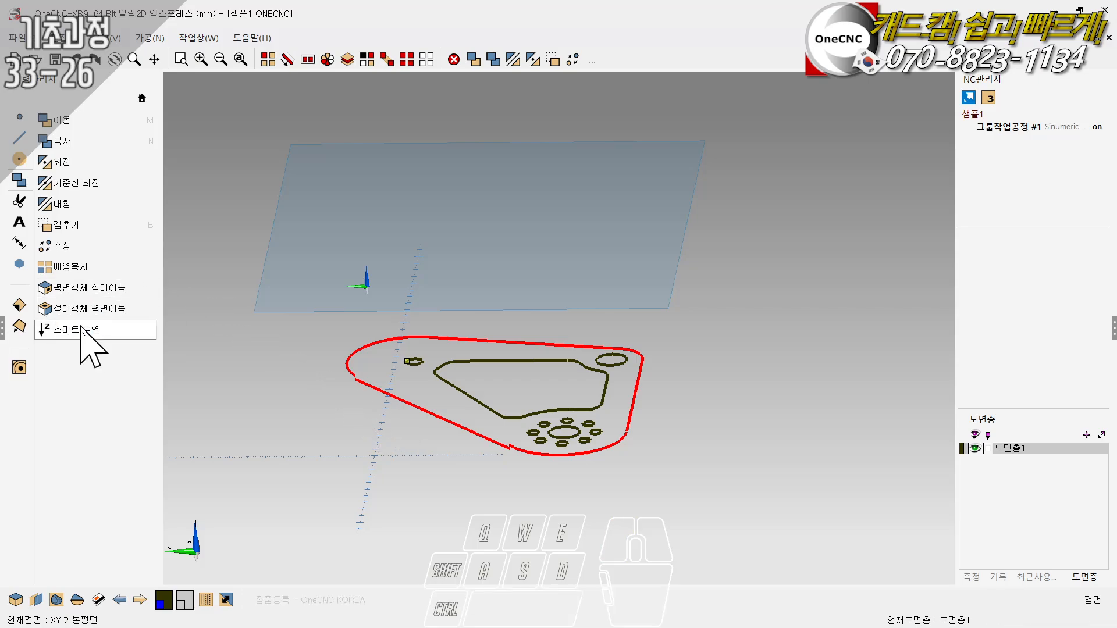
left_click_drag(605, 190, 815, 100)
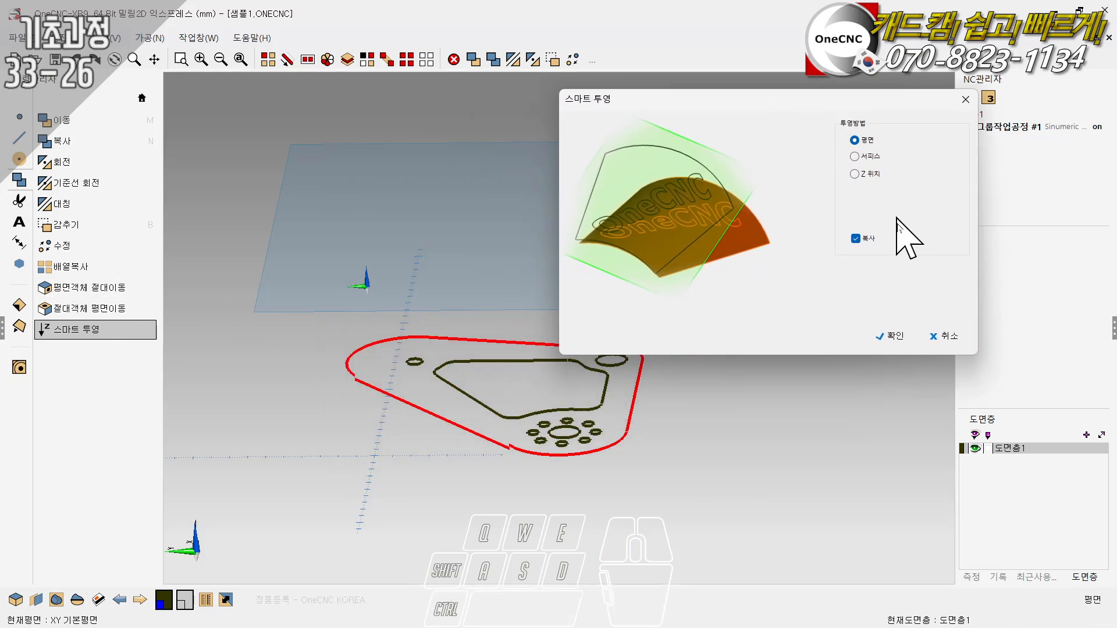
left_click(863, 174)
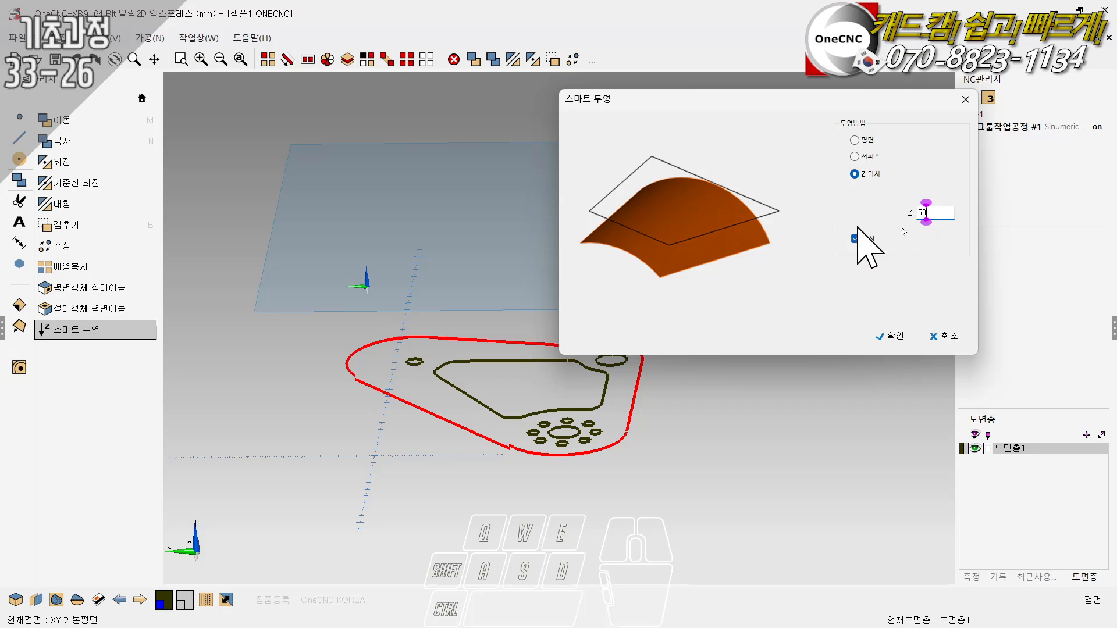
left_click(888, 336)
left_click_drag(680, 336, 614, 276, "ctrl")
scroll(585, 284, "down", 3, "ctrl")
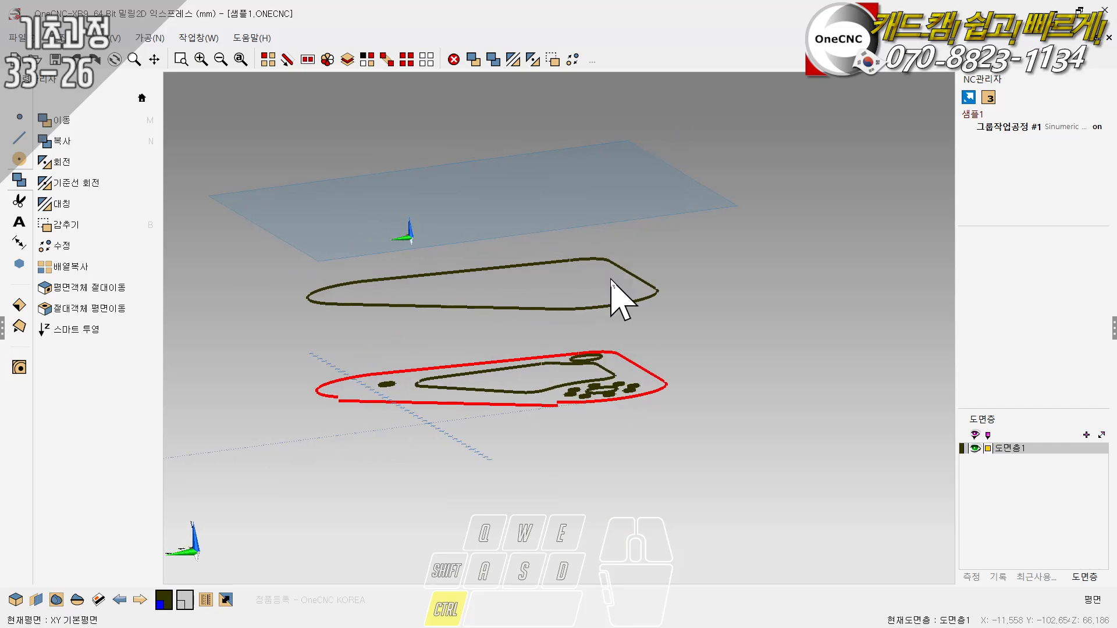
- Undo the Z-position projection and the earlier -2 mm move of the slanted line, and view the restored part isometrically
left_click(73, 57)
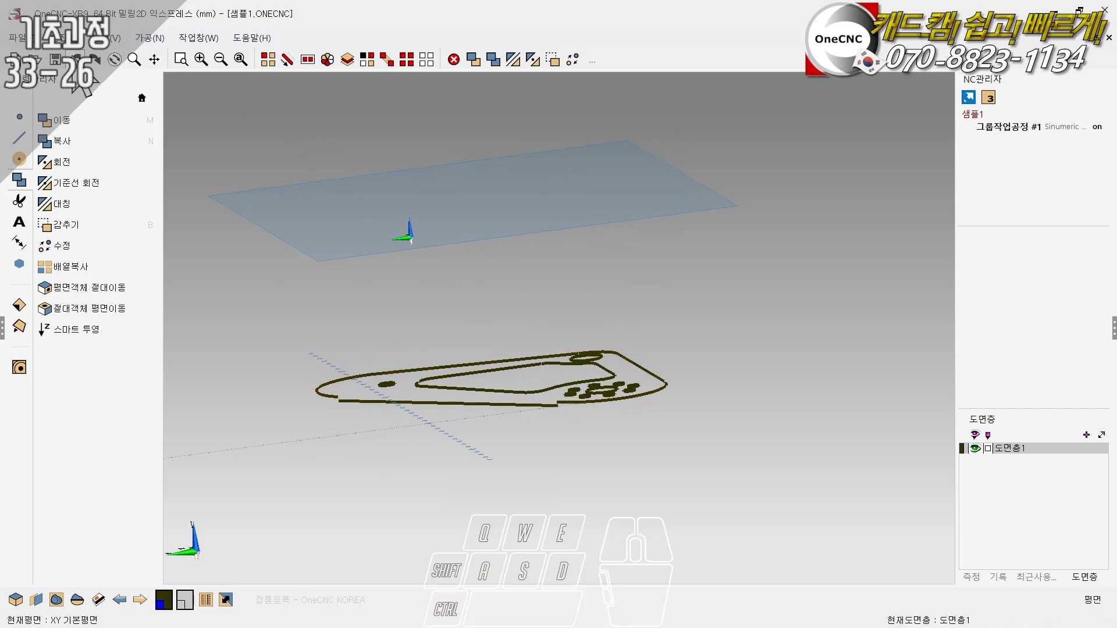
left_click(73, 57)
right_click(546, 198)
left_click(545, 198)
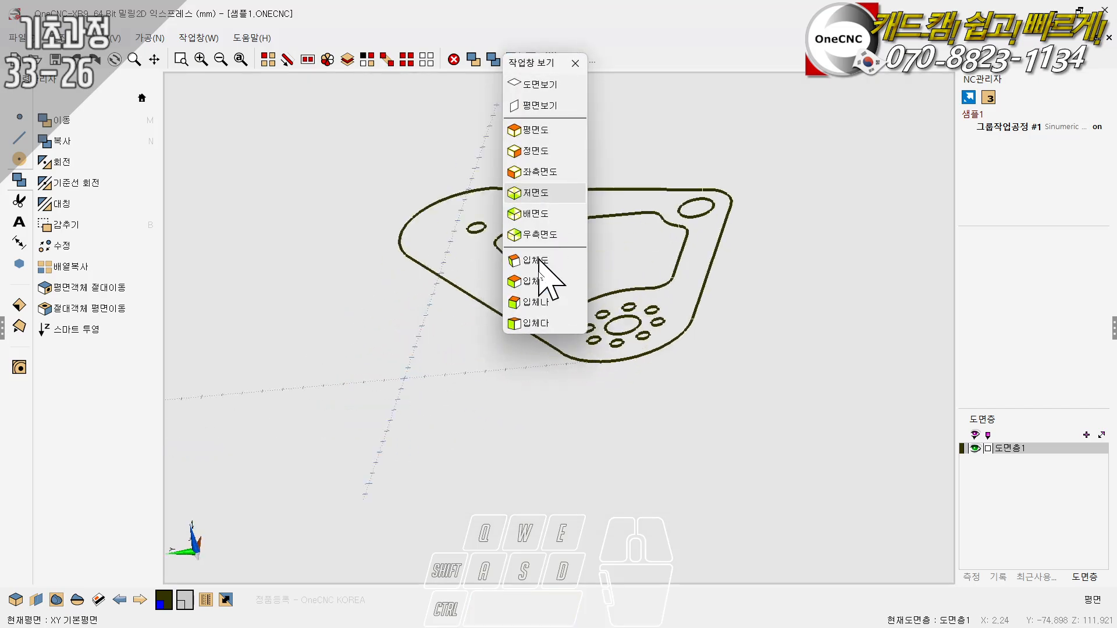
scroll(465, 366, "down", 4)
left_click_drag(529, 356, 421, 218, "ctrl")
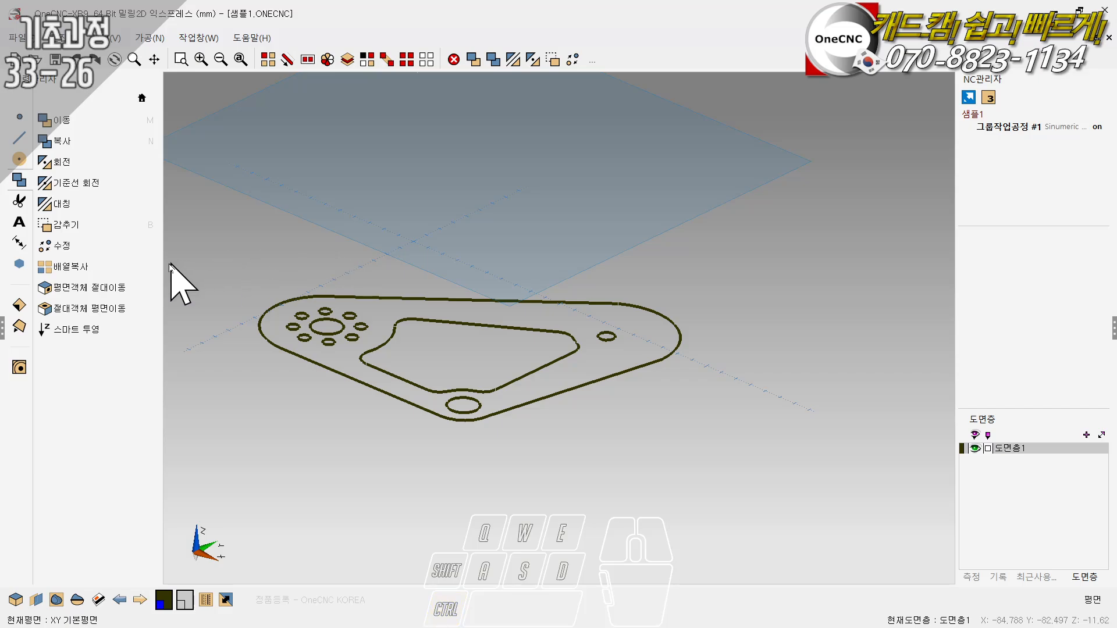
left_click(64, 329)
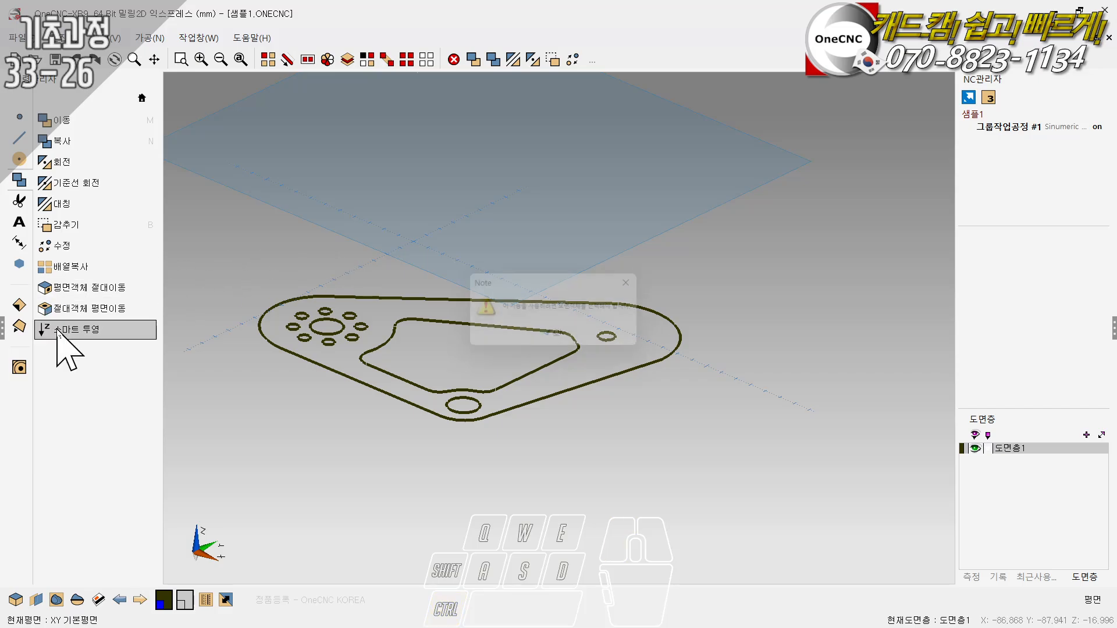
left_click(559, 338)
scroll(511, 235, "down", 2)
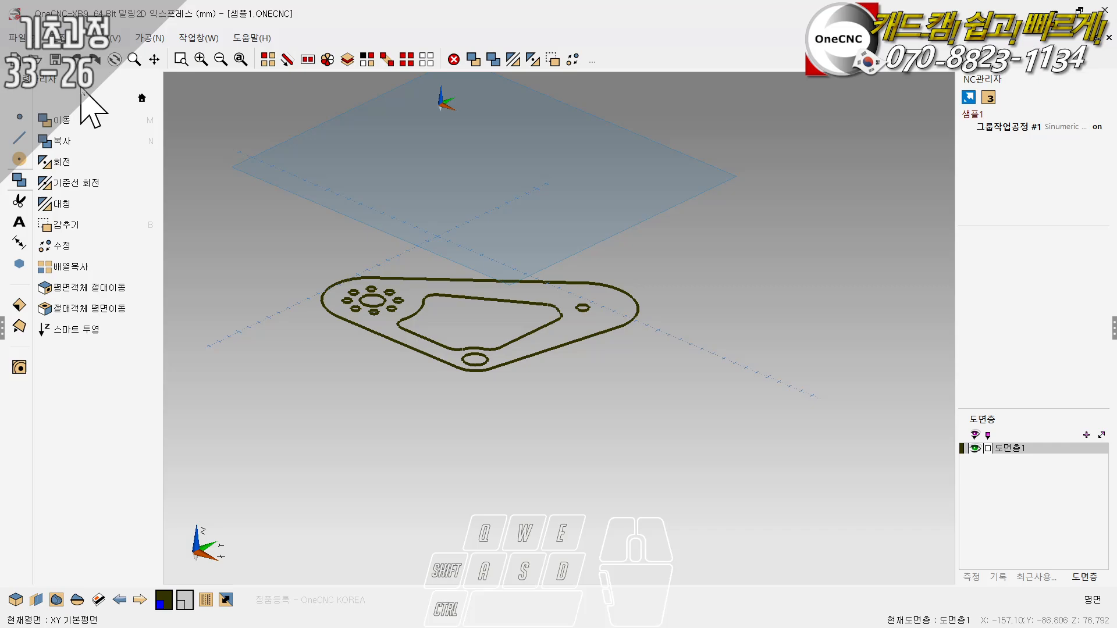
- Open the drawing "mill professional planar semi finish" from the Samples folder
left_click(40, 58)
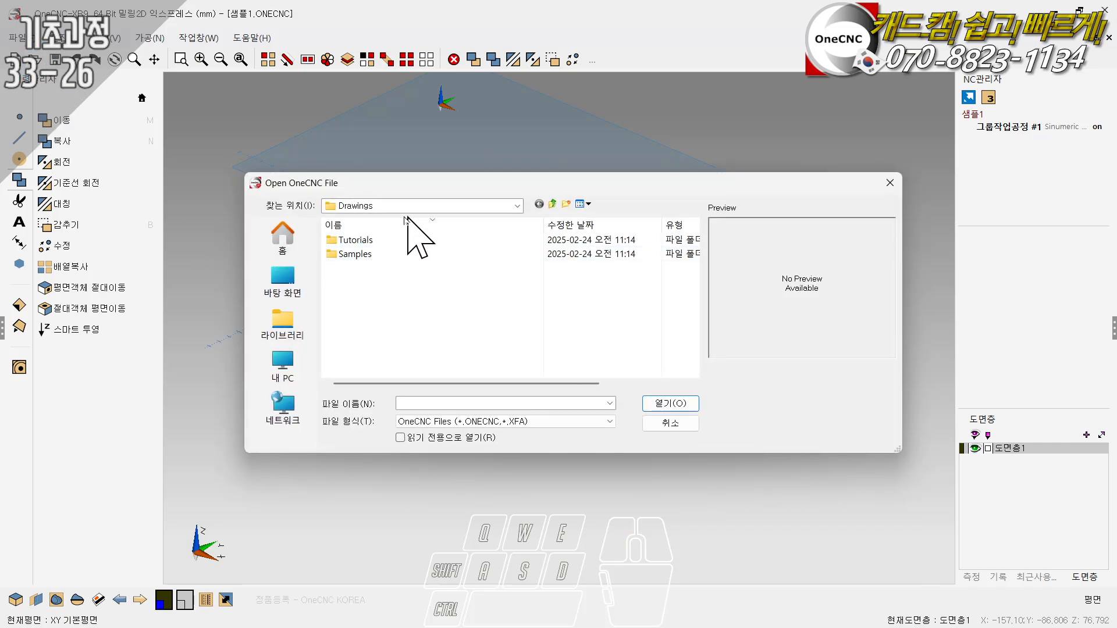
left_click(355, 240)
double_click(355, 240)
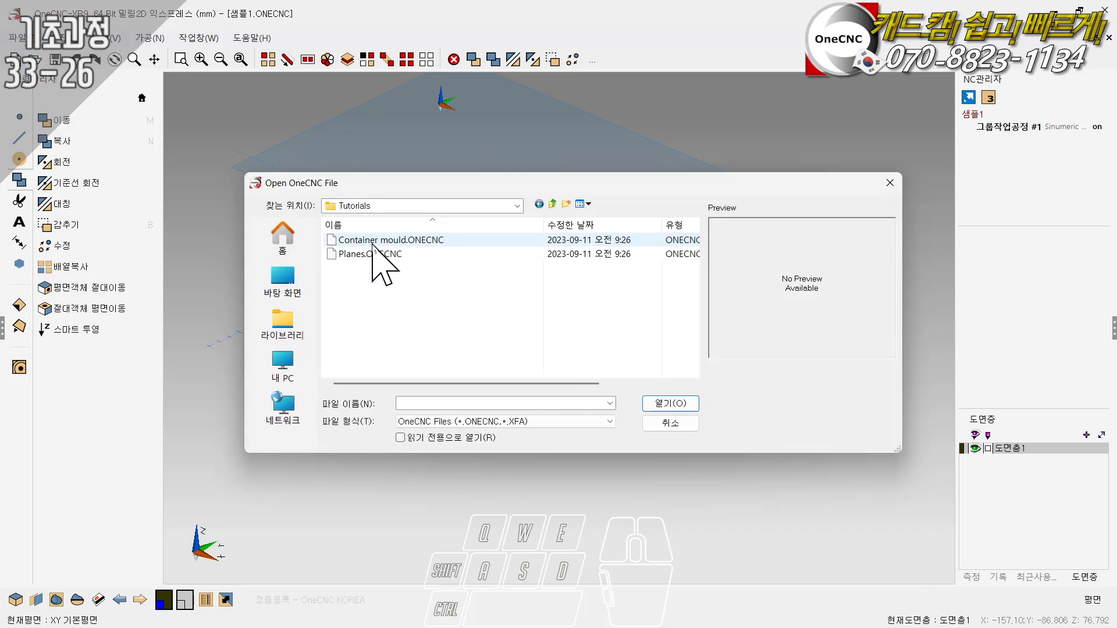
left_click(539, 204)
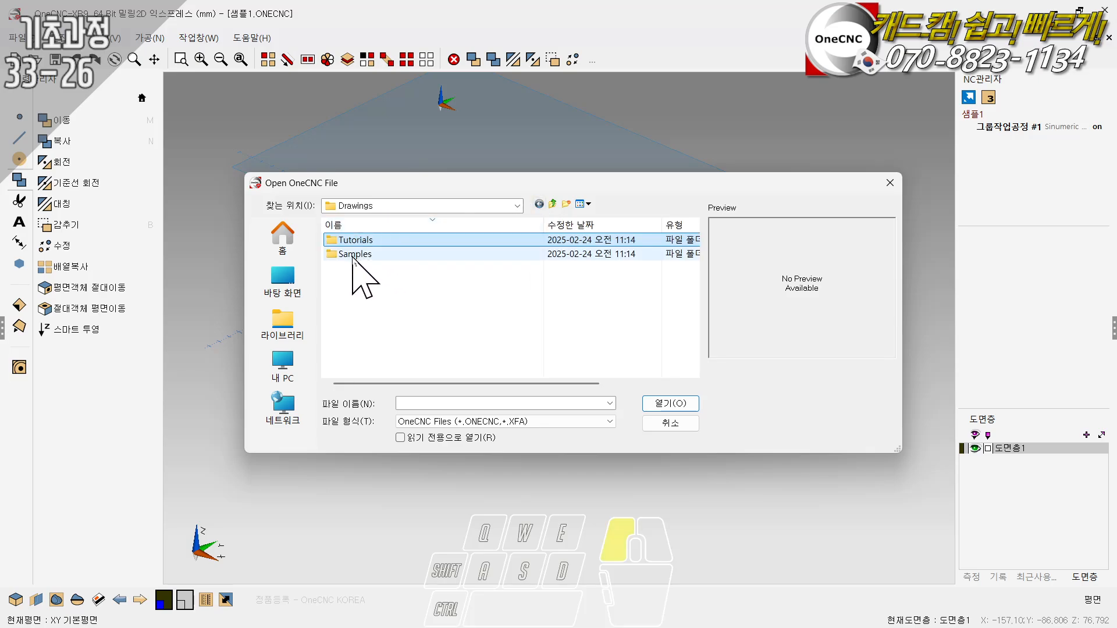
double_click(353, 256)
scroll(444, 323, "down", 5)
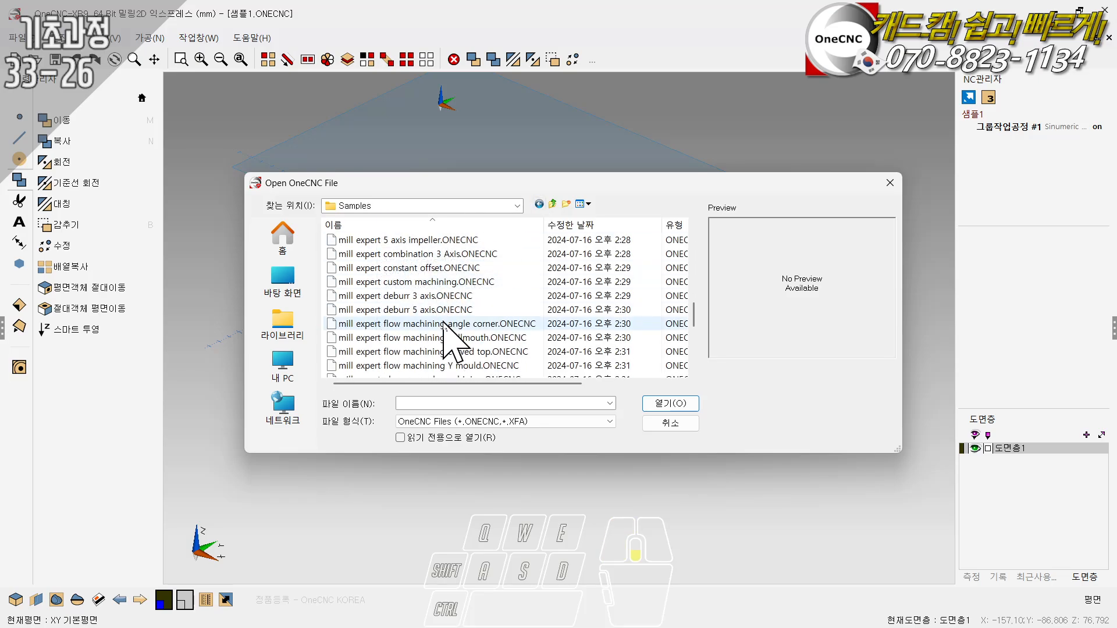
scroll(444, 324, "down", 5)
left_click(433, 268)
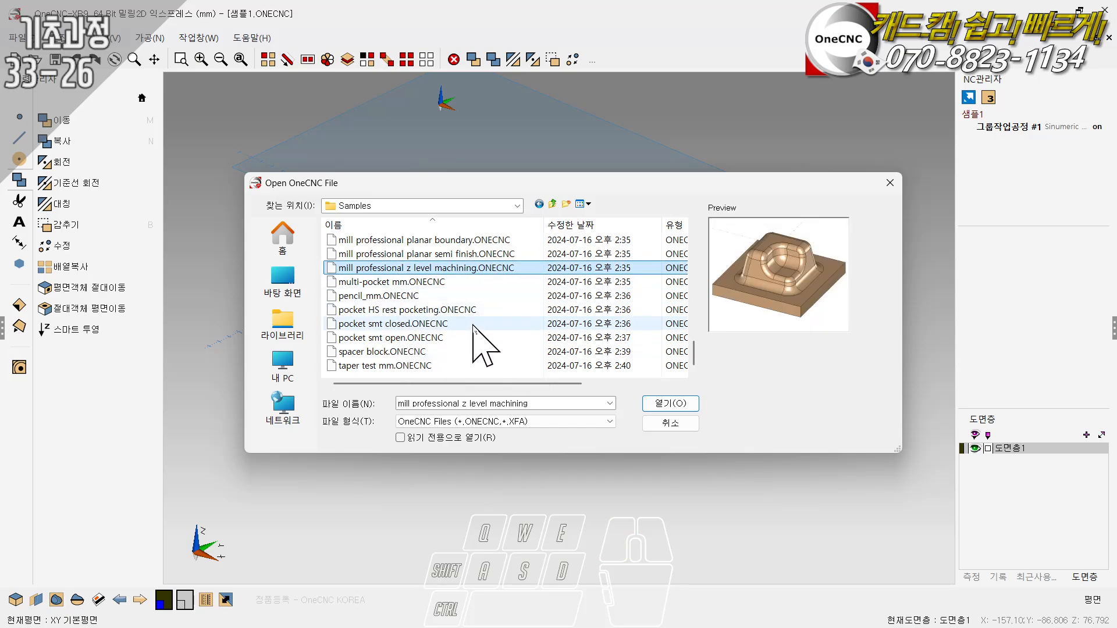
key("Up")
key("Up")
key("Up")
key("Down")
key("Down")
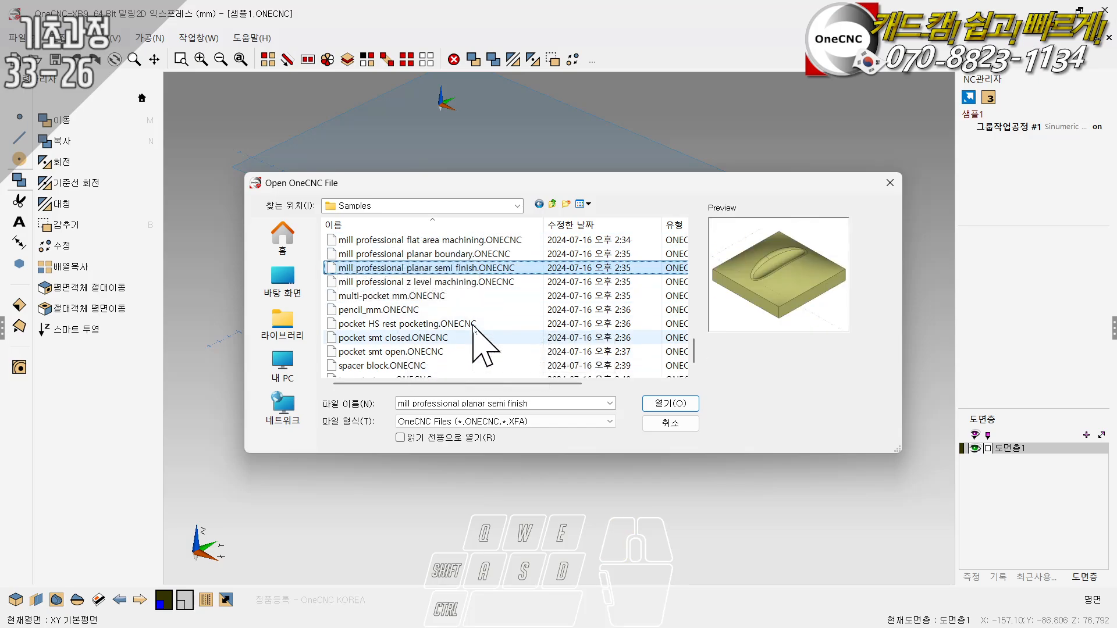
left_click(670, 404)
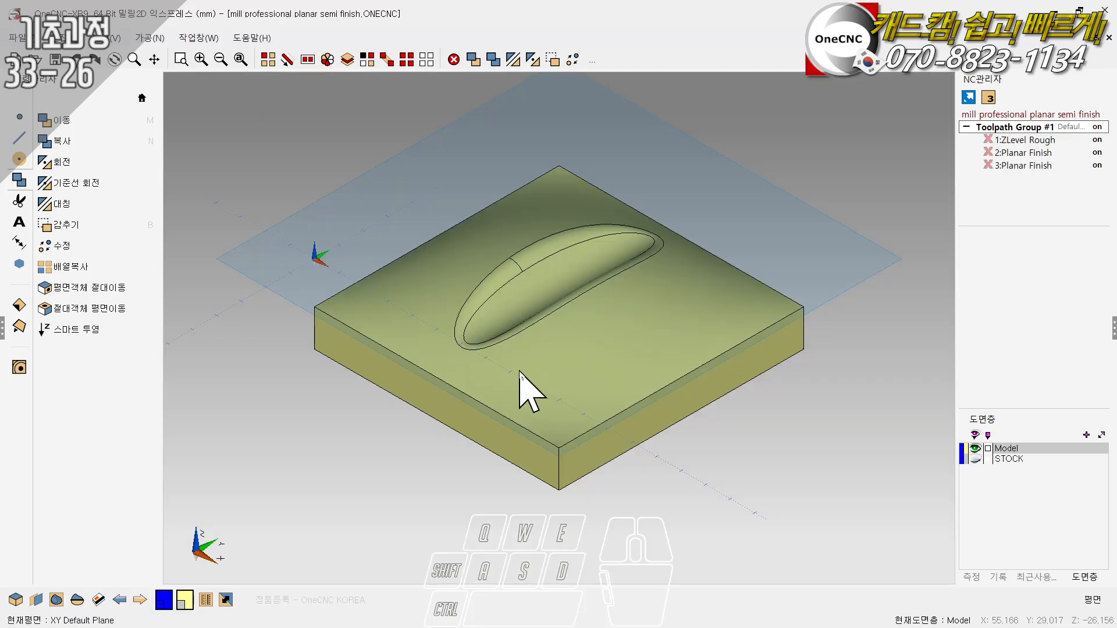
- In plan view, draw a 70 by 91 mm rectangle with 10 mm corner radii around the raised oval, from X 8, Y 96 to X 78, Y 5
right_click(511, 372)
left_click(512, 370)
scroll(371, 409, "down", 3)
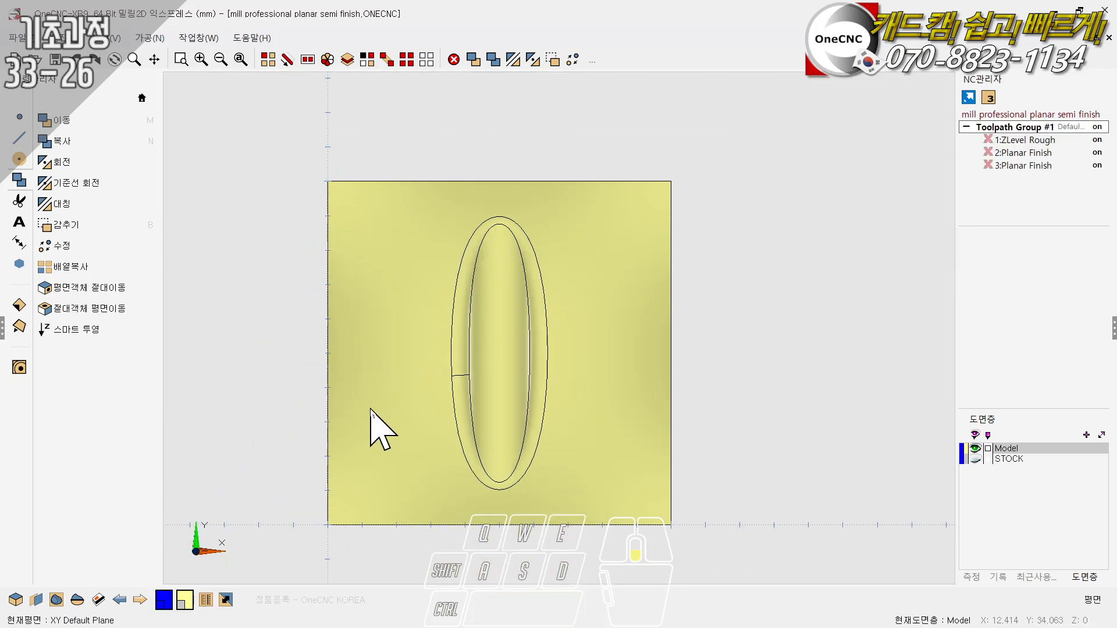
key("ctrl")
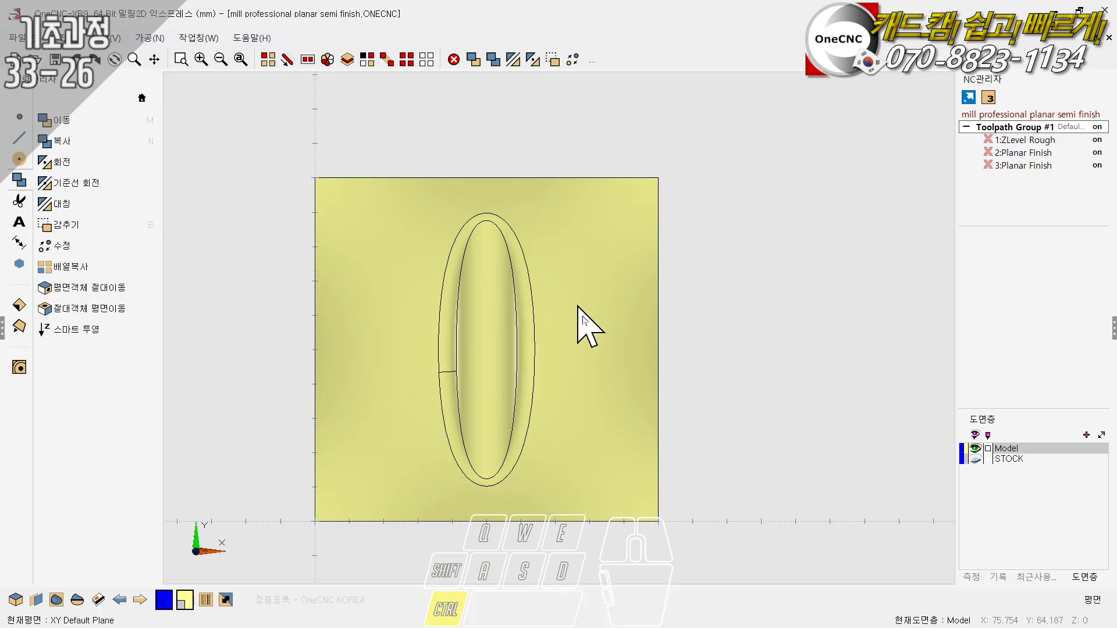
left_click(19, 138)
left_click(53, 162)
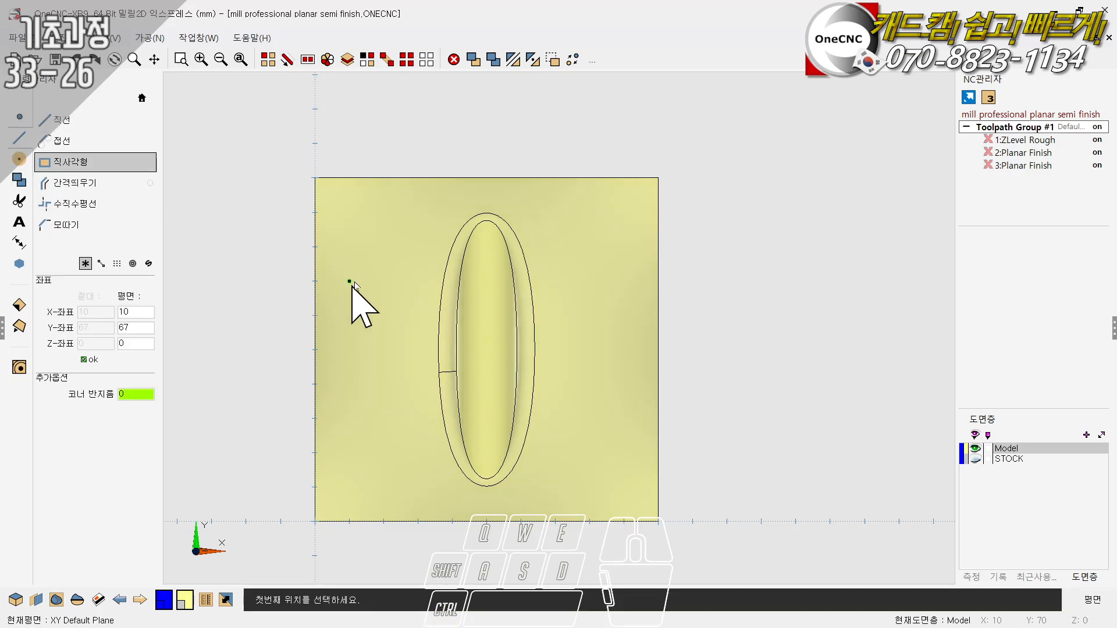
left_click(362, 216)
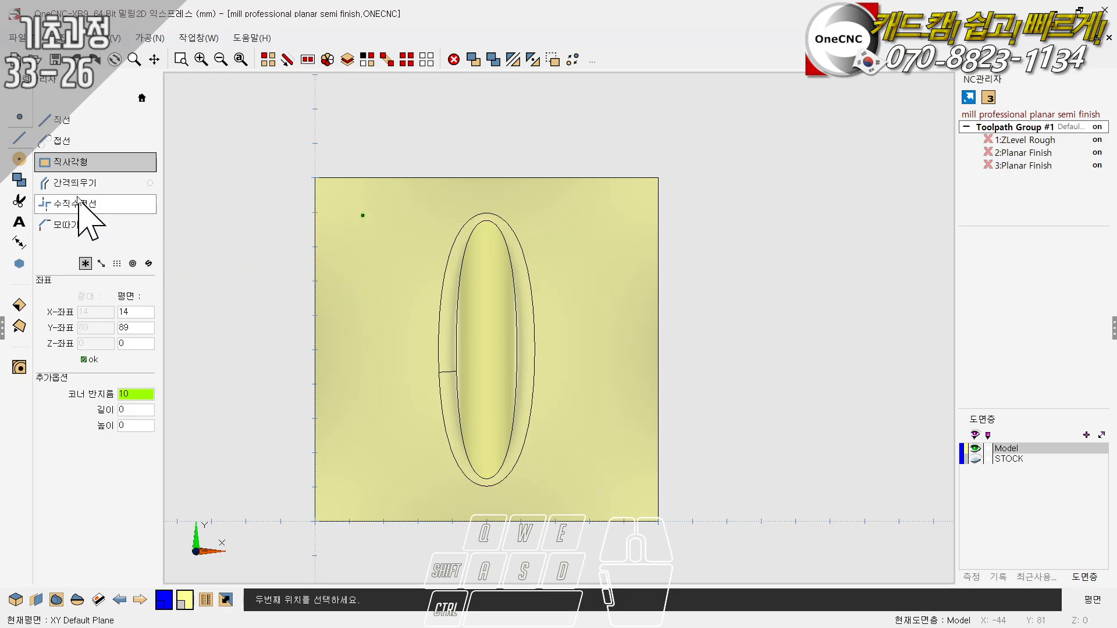
left_click(85, 163)
left_click(342, 192)
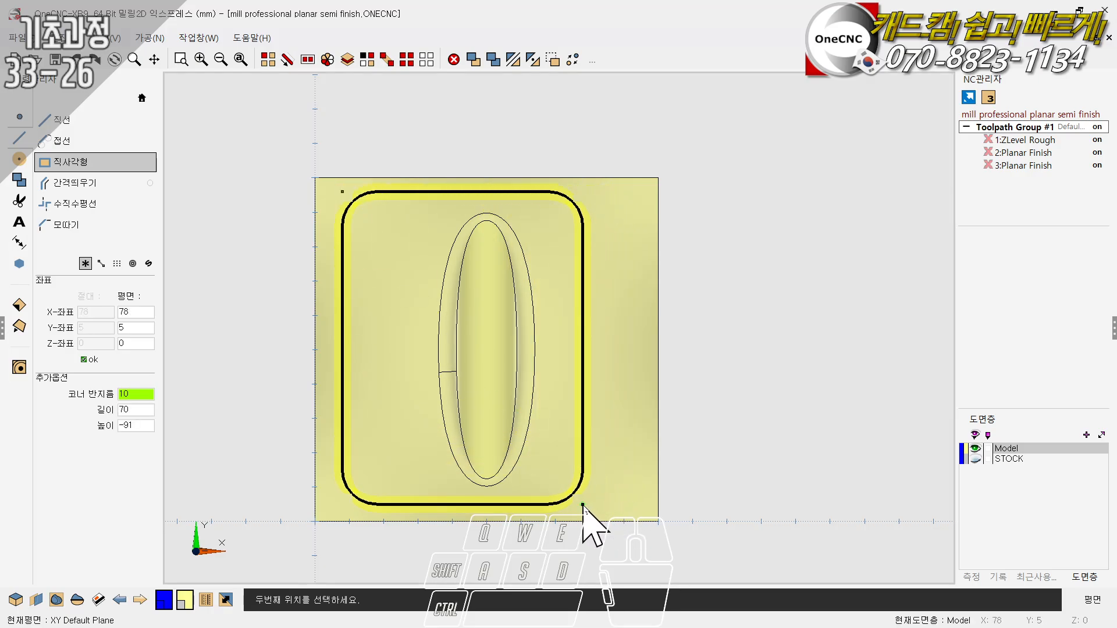
left_click(582, 504)
- Chain-select the whole rounded rectangle above the model
left_click_drag(626, 400, 561, 311, "ctrl")
left_click_drag(468, 246, 488, 206, "ctrl")
left_click_drag(503, 265, 487, 187, "ctrl")
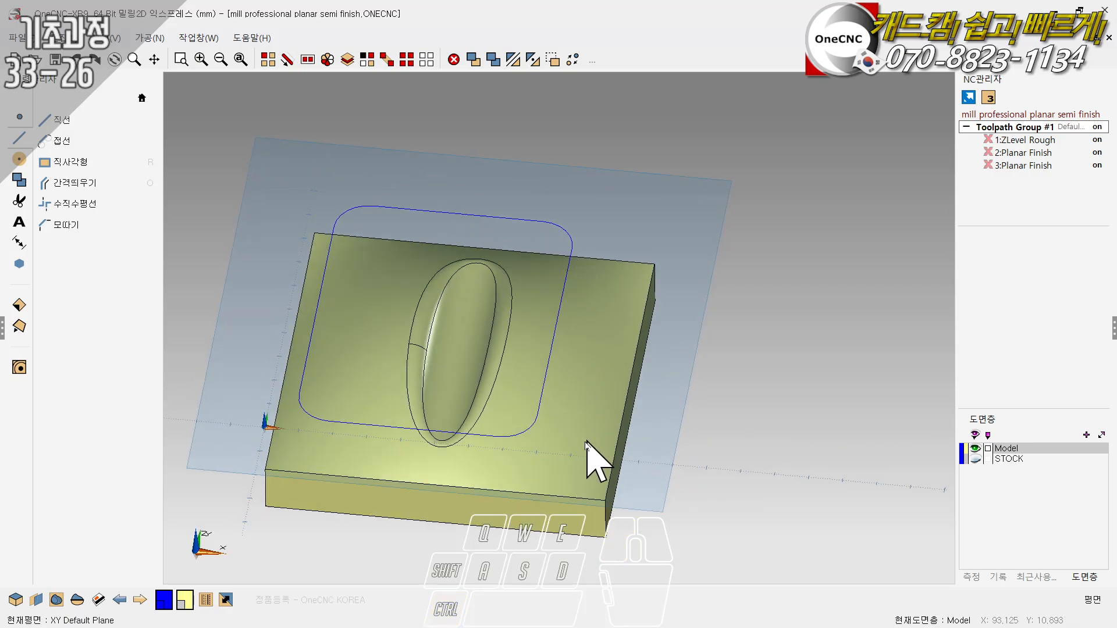
middle_click_drag(591, 456, 435, 326, "ctrl")
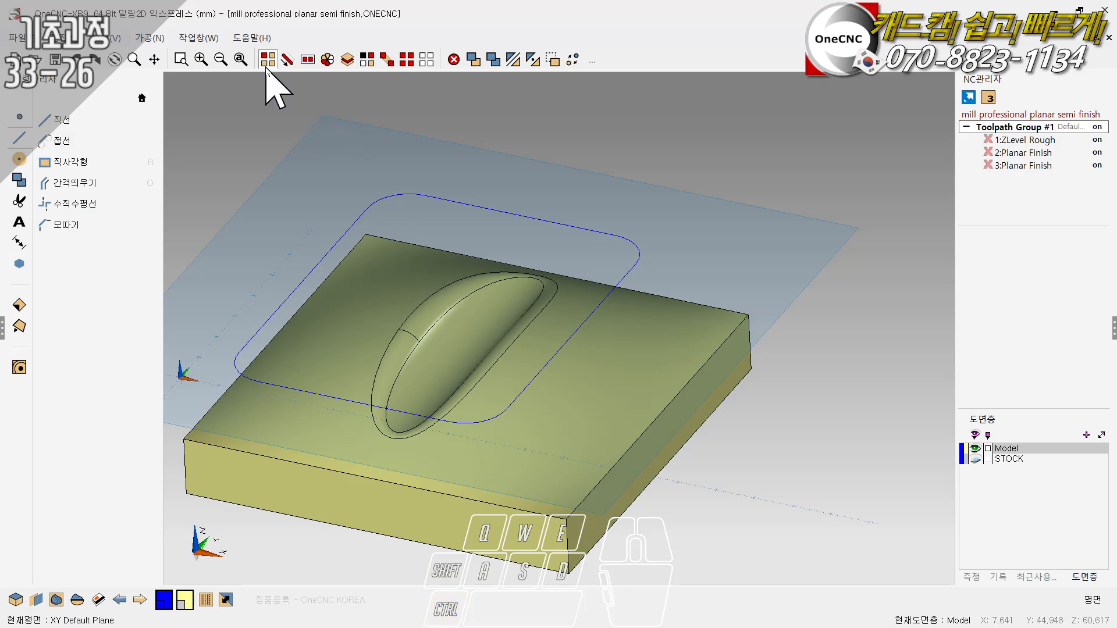
left_click(286, 59)
left_click(602, 234)
left_click(400, 193)
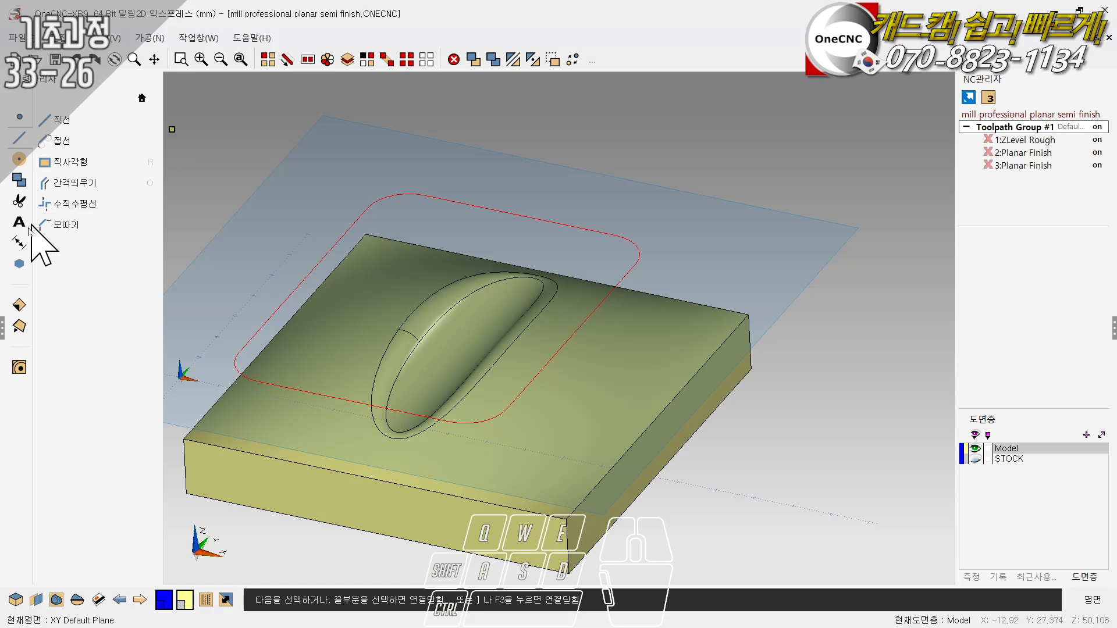
- Project a copy of the rounded rectangle onto the model's curved top surface, using the surface (서피스) method with copy (복사) enabled
left_click(19, 179)
left_click(77, 330)
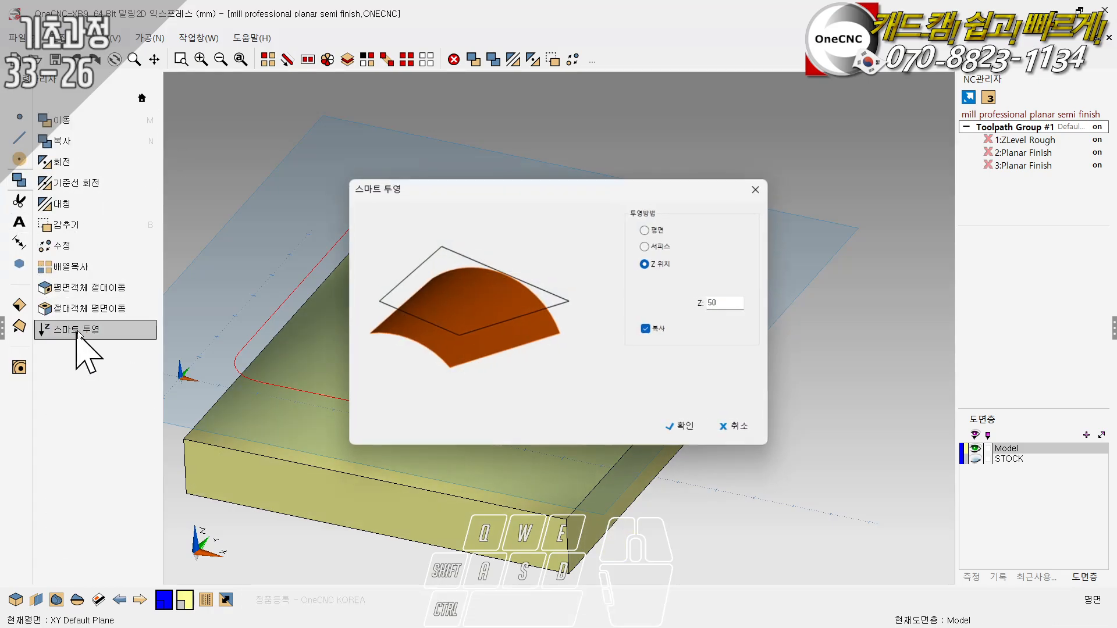
left_click_drag(560, 186, 852, 34)
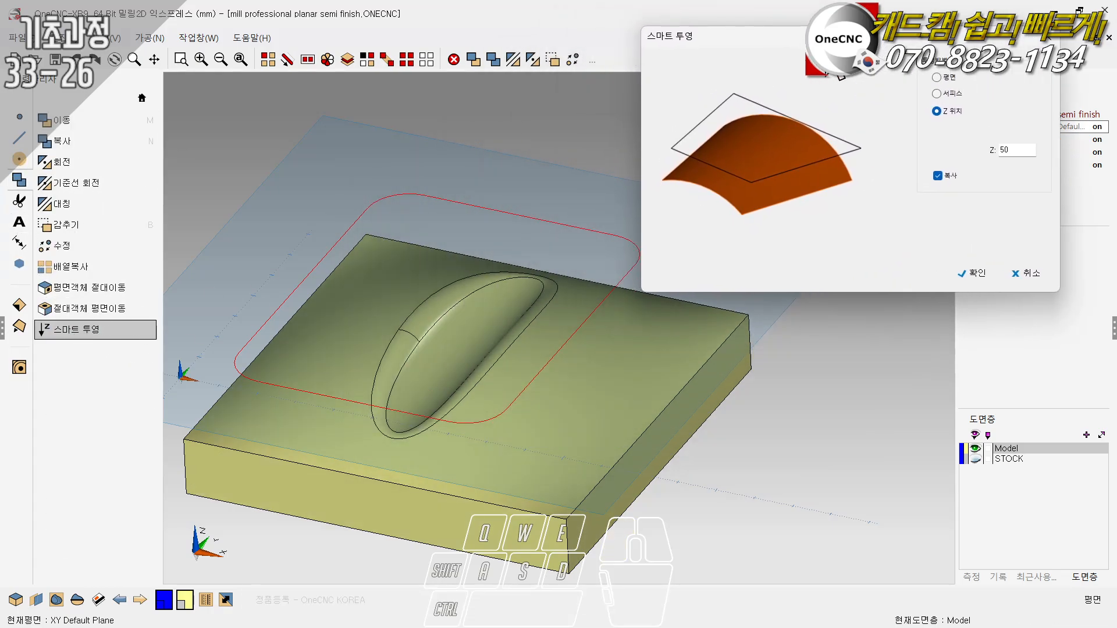
left_click(948, 94)
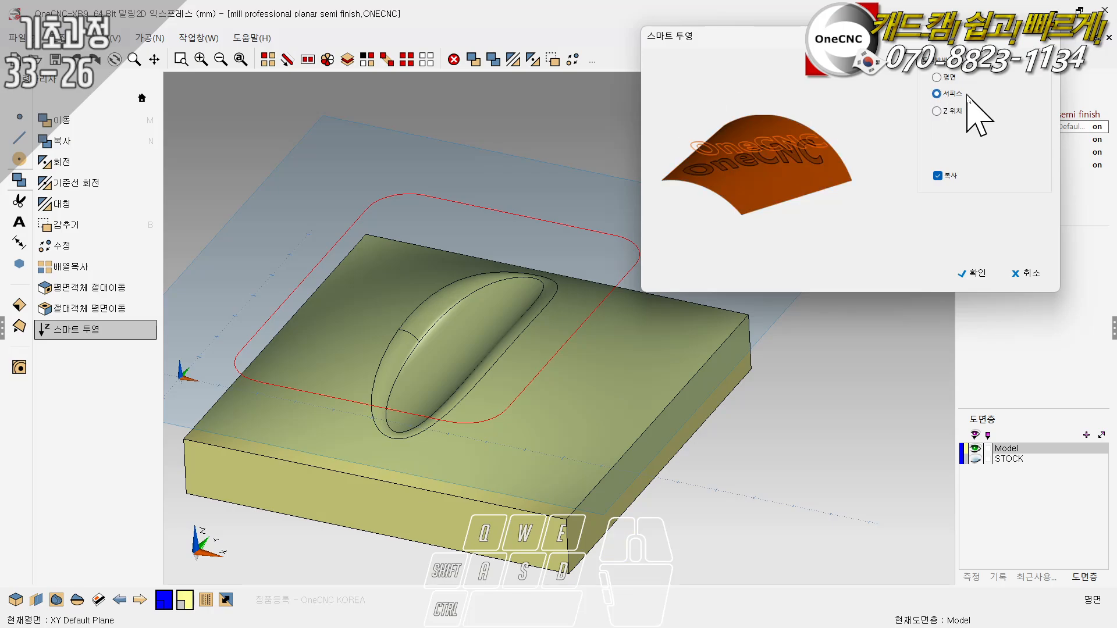
left_click(973, 273)
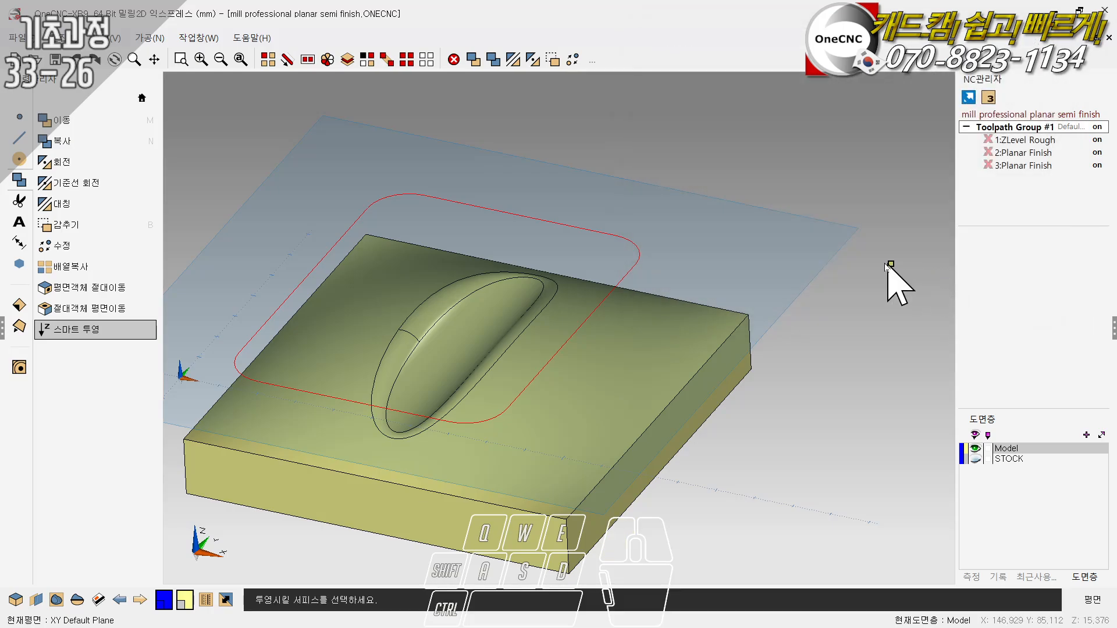
left_click(608, 406)
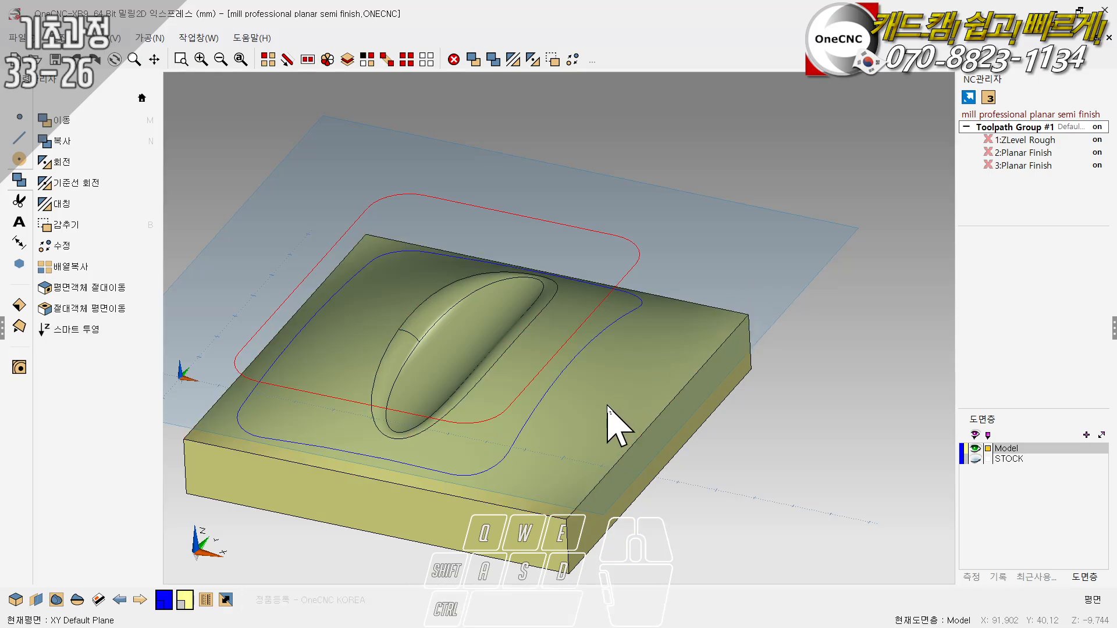
middle_click_drag(609, 407, 416, 361)
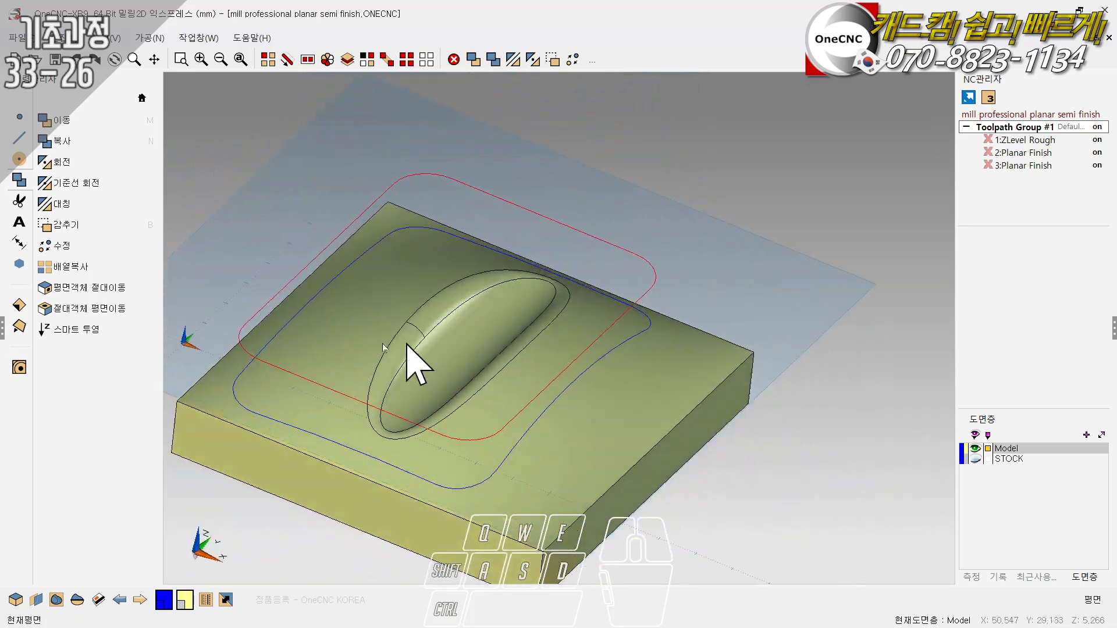
left_click(98, 339)
left_click(574, 342)
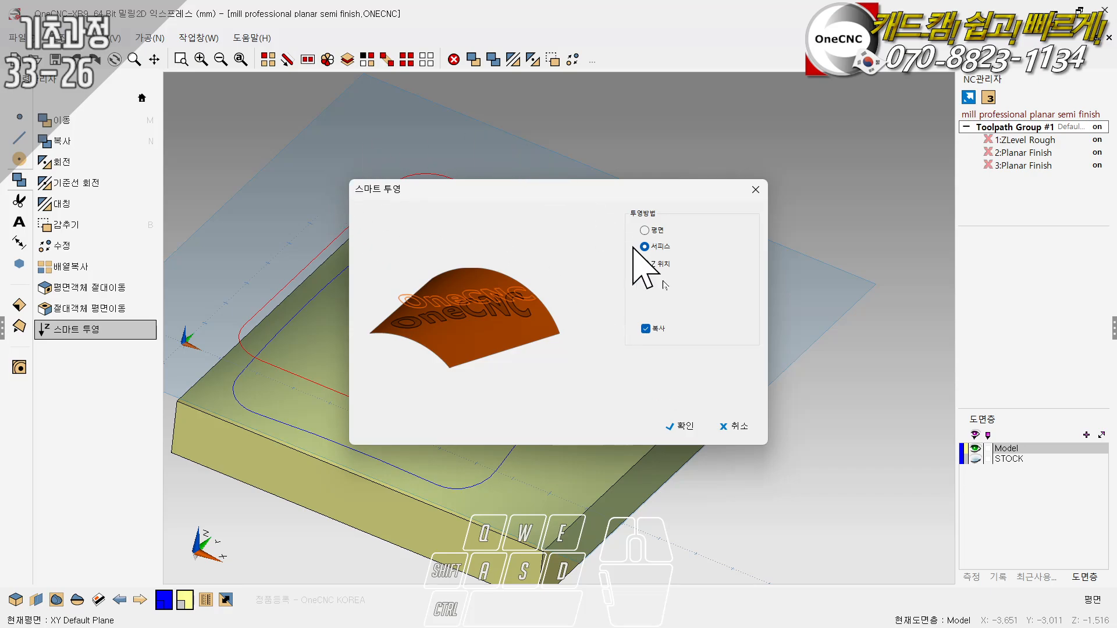
left_click(742, 425)
- Delete the original flat rectangle and inspect the contour projected on the curved surface from several angles
scroll(767, 284, "down", 2)
scroll(592, 307, "up", 2)
middle_click_drag(590, 311, 581, 303)
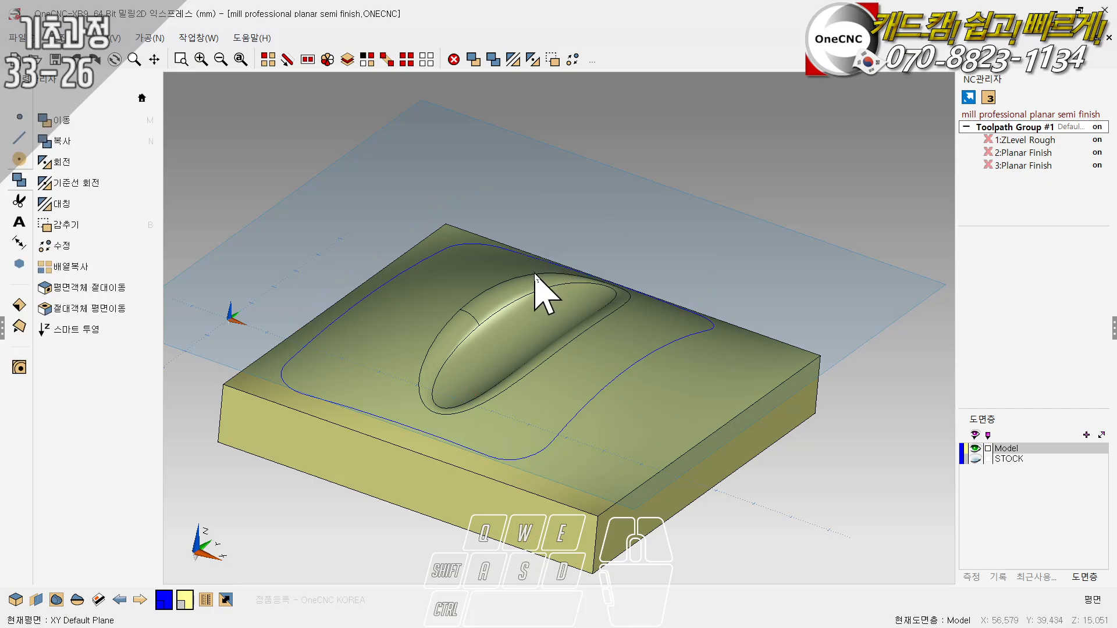
left_click_drag(536, 286, 513, 388, "ctrl")
scroll(525, 380, "up", 2, "ctrl")
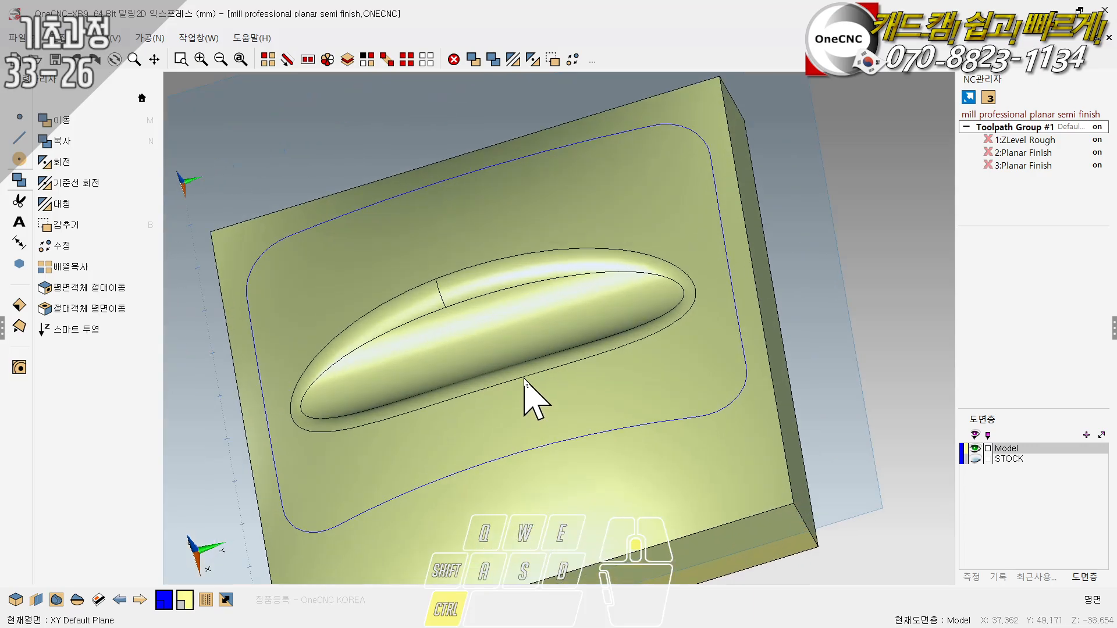
right_click_drag(546, 359, 529, 356, "ctrl")
left_click_drag(522, 356, 593, 347, "ctrl")
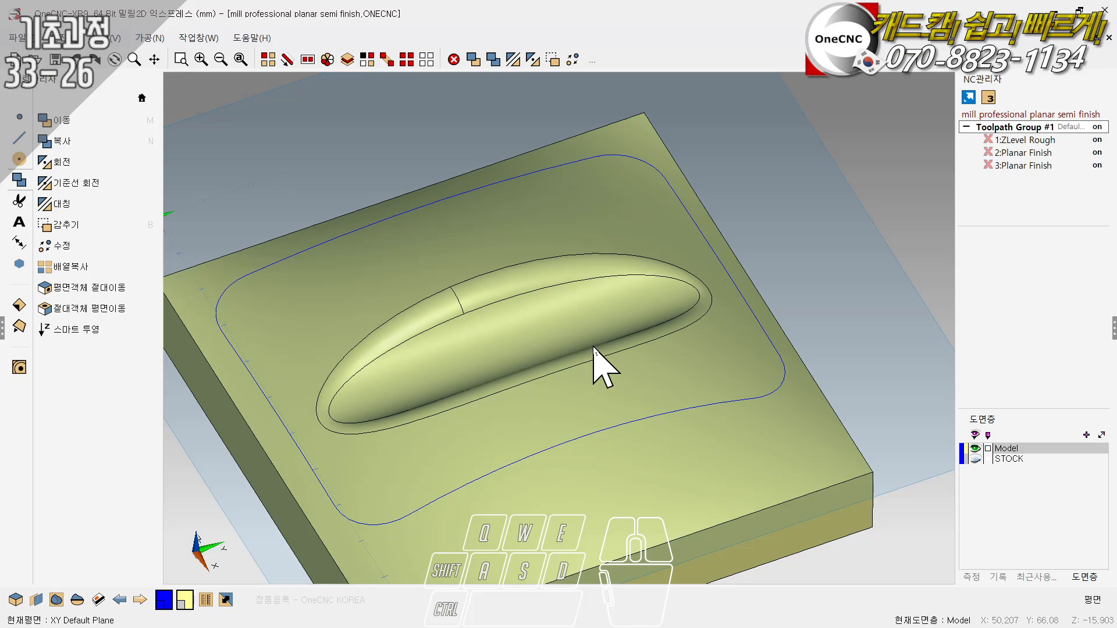
middle_click_drag(559, 349, 820, 341)
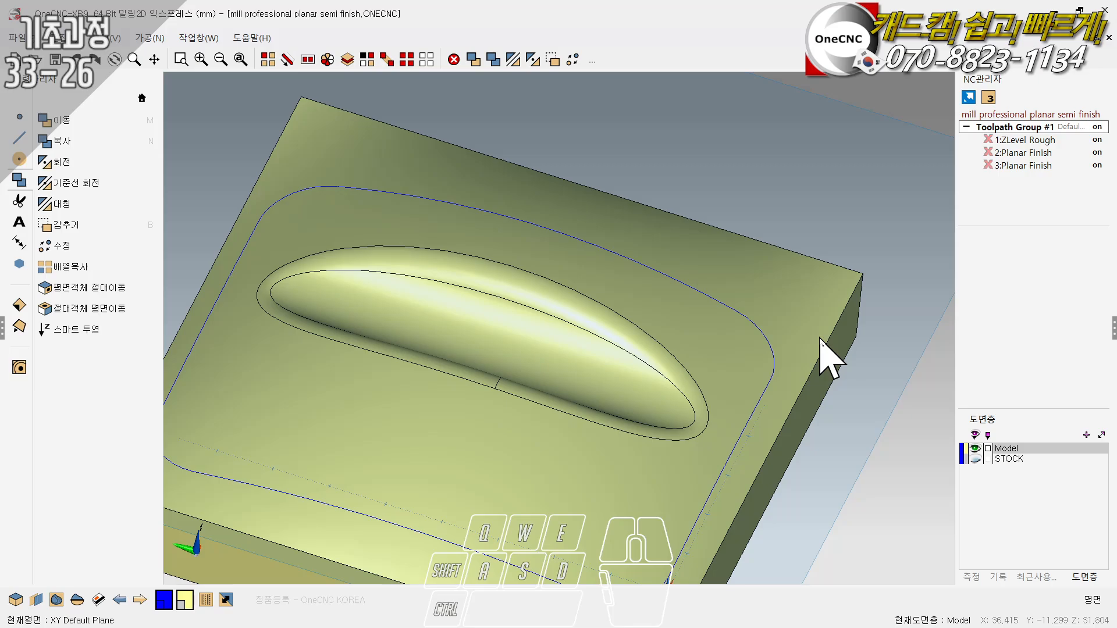
- Select a corner arc of the projected contour and open the Smart Projection settings
left_click(267, 60)
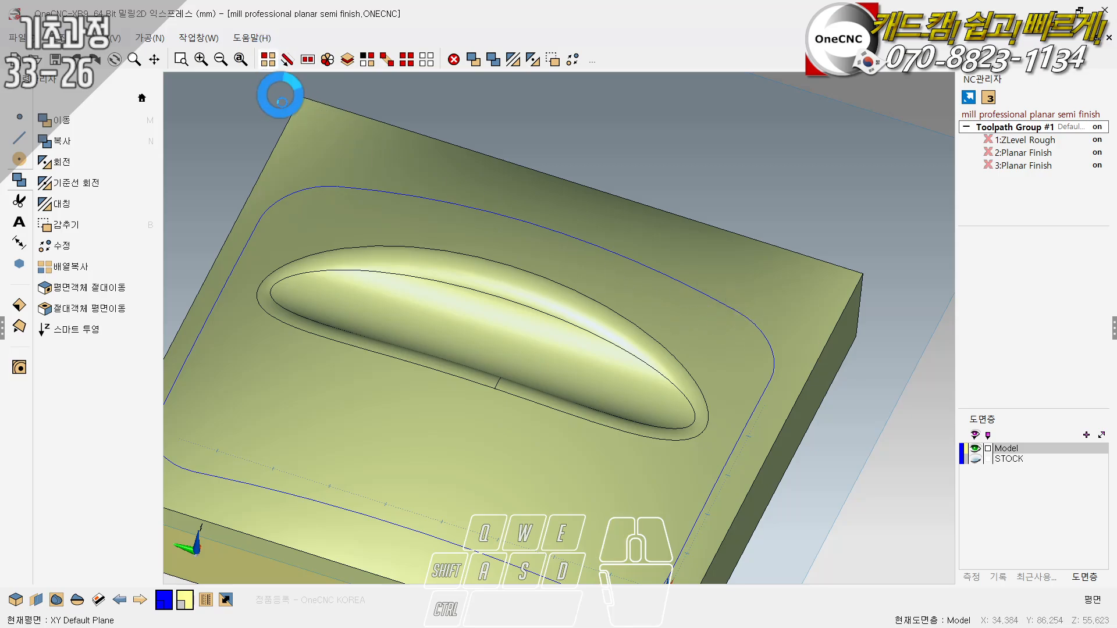
left_click(82, 330)
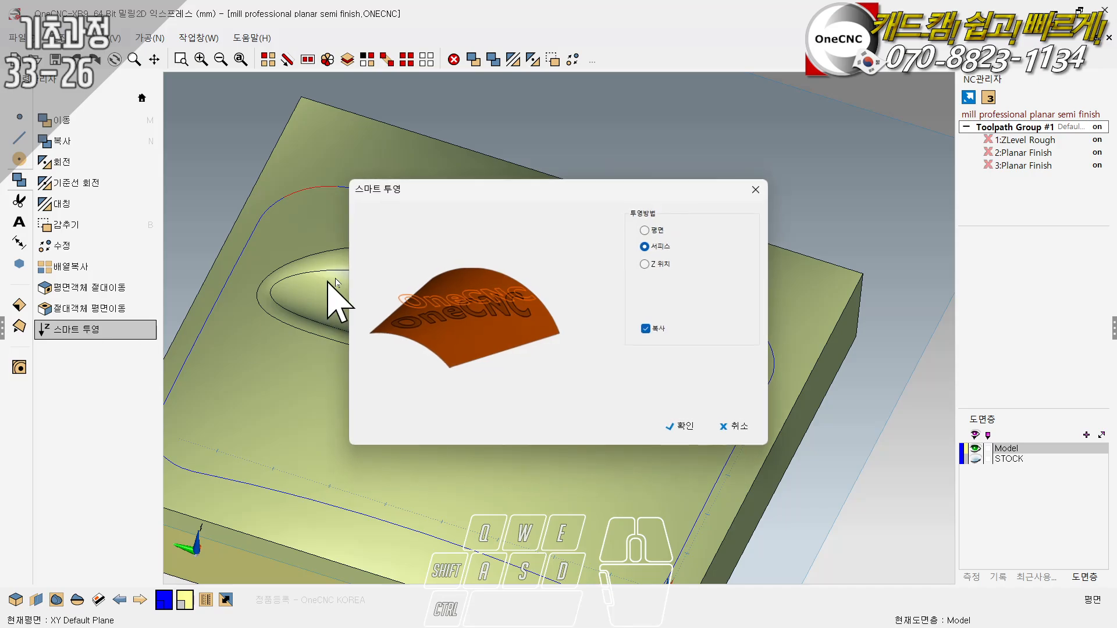
left_click_drag(520, 199, 455, 155)
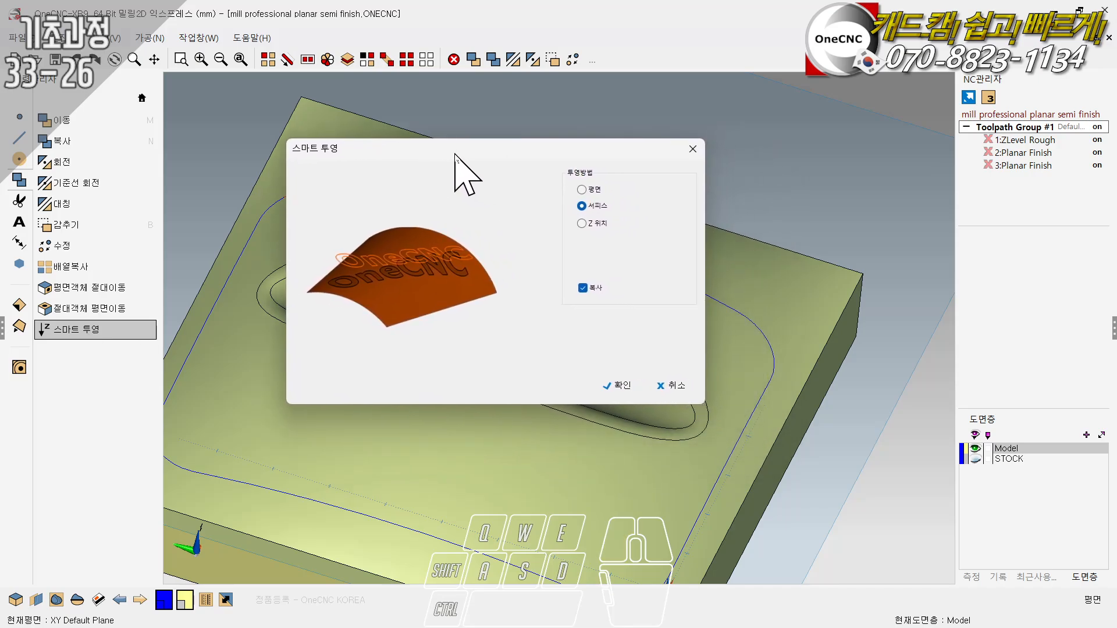